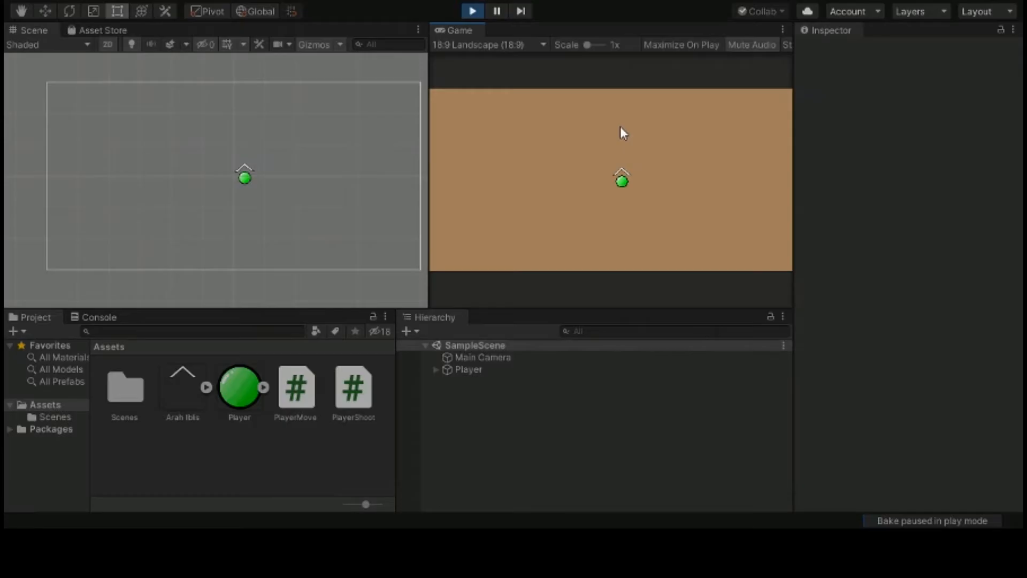
# Test the player's movement in all four directions in the running game, and end the play test
pyautogui.press('d')
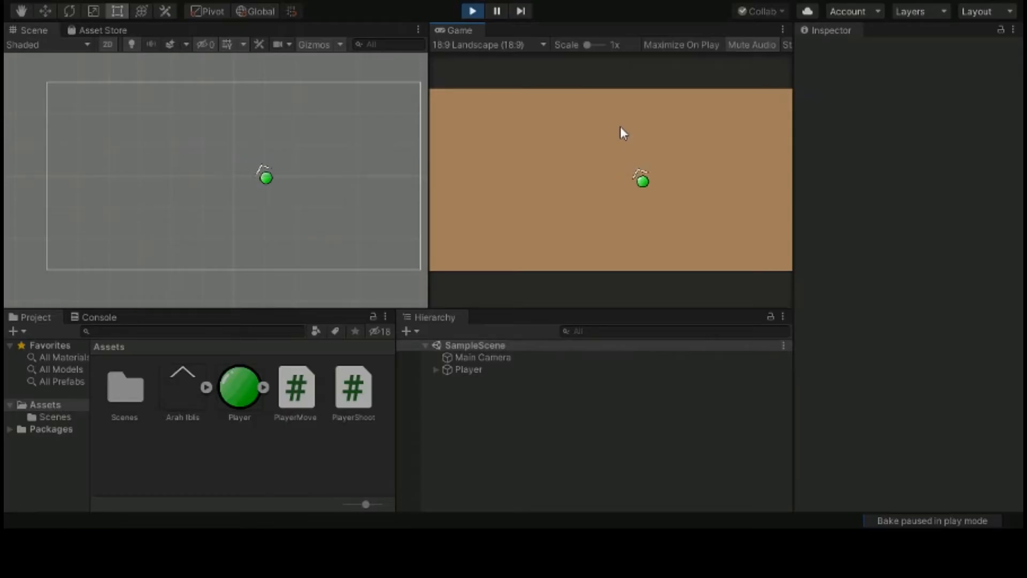
pyautogui.press('w')
pyautogui.press('a')
pyautogui.press('s')
pyautogui.press('d')
pyautogui.press('w')
pyautogui.press('a')
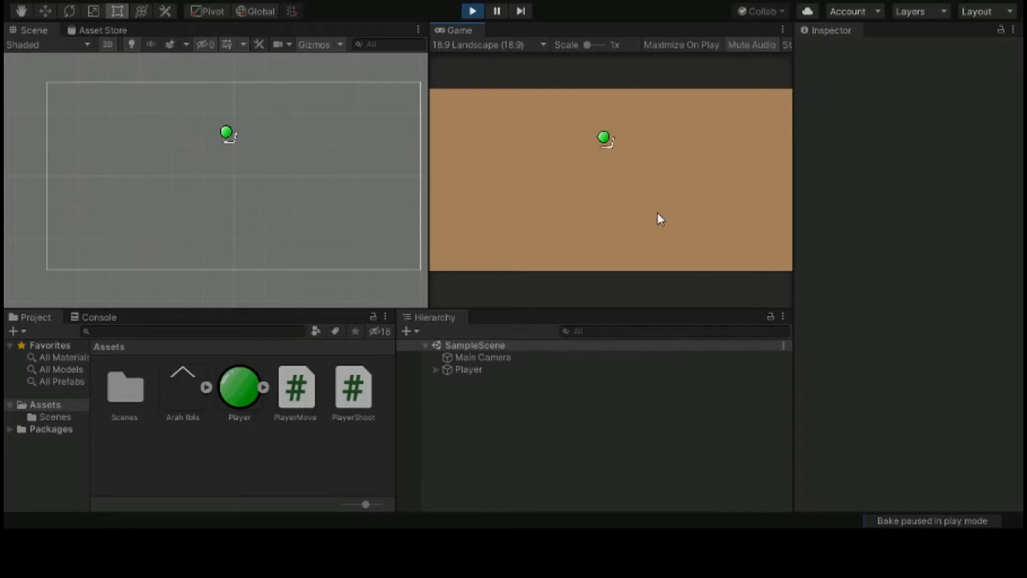
pyautogui.click(472, 10)
# Check the target platform in the project's build settings
pyautogui.click(16, 2)
pyautogui.click(54, 116)
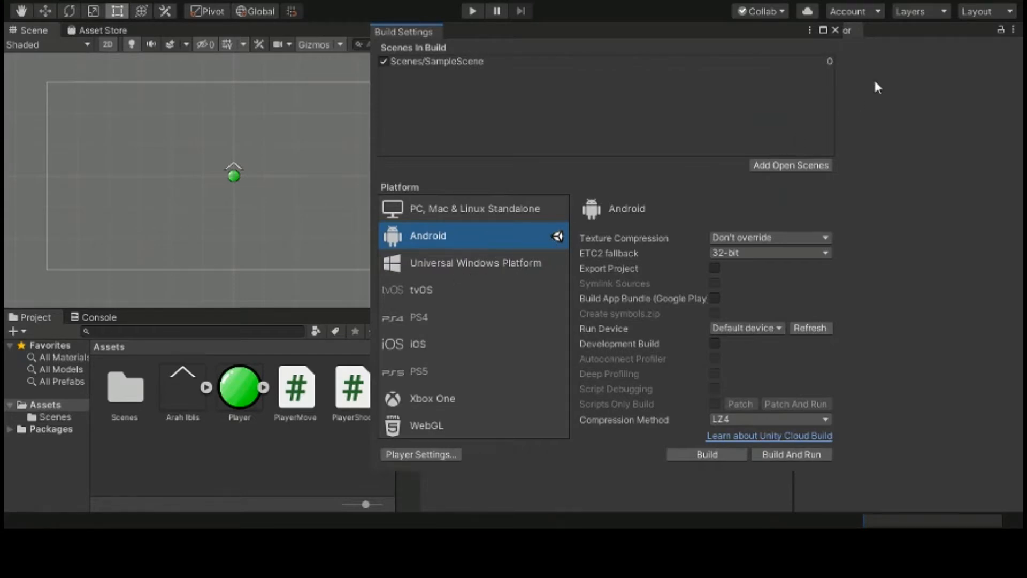
pyautogui.click(835, 31)
# Open the Asset Store and search it for "joystick"
pyautogui.moveTo(96, 31)
pyautogui.mouseDown()
pyautogui.moveTo(136, 16)
pyautogui.moveTo(95, 57)
pyautogui.moveTo(172, 88)
pyautogui.moveTo(102, 31)
pyautogui.moveTo(86, 32)
pyautogui.mouseUp()
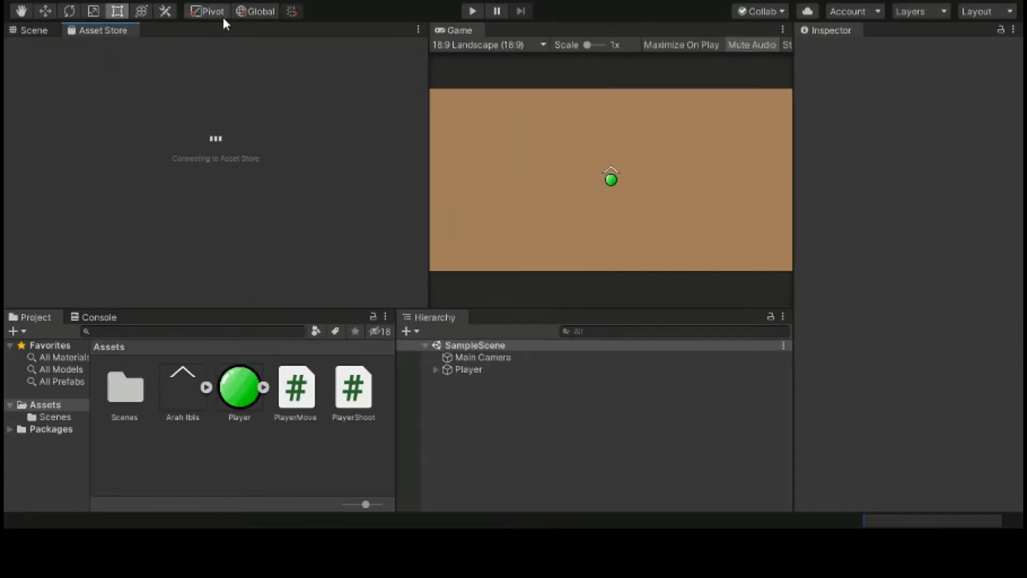
pyautogui.click(204, 1)
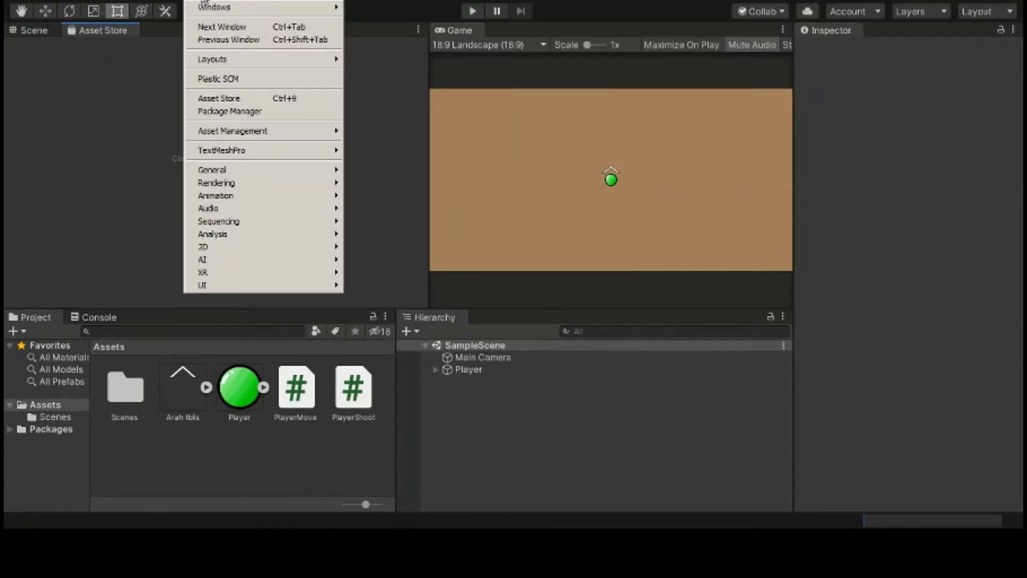
pyautogui.click(219, 99)
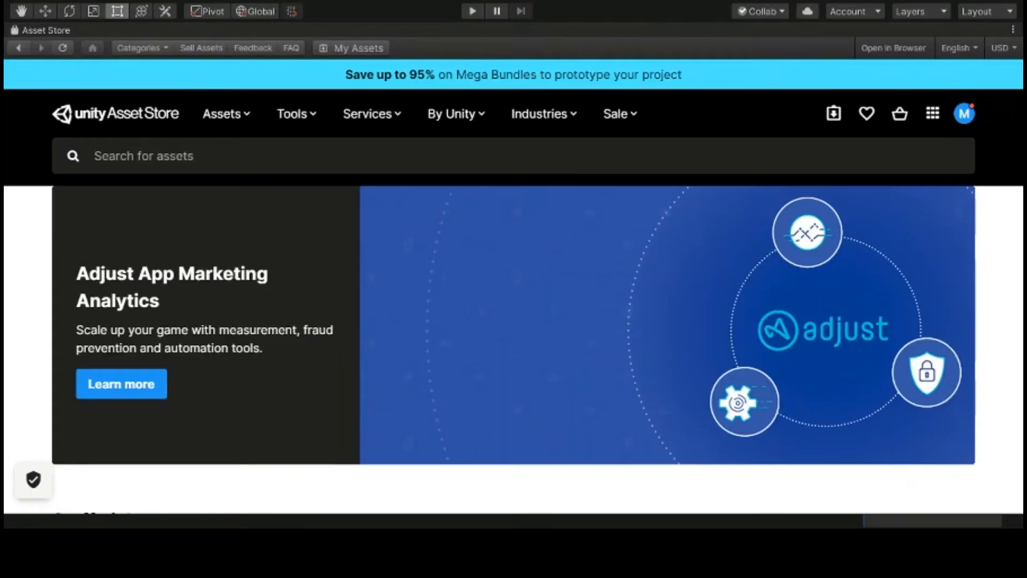
pyautogui.click(98, 153)
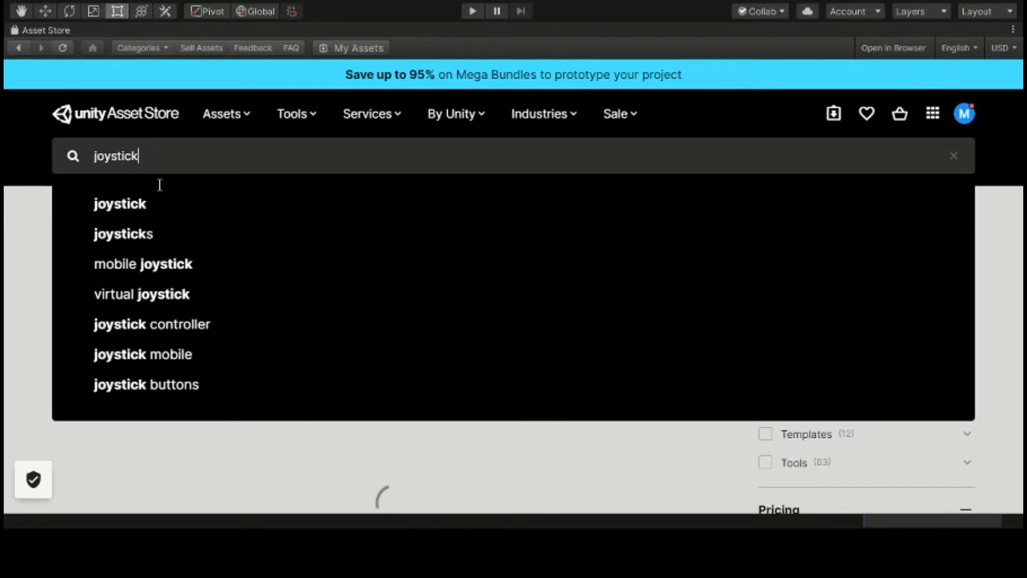
pyautogui.click(138, 204)
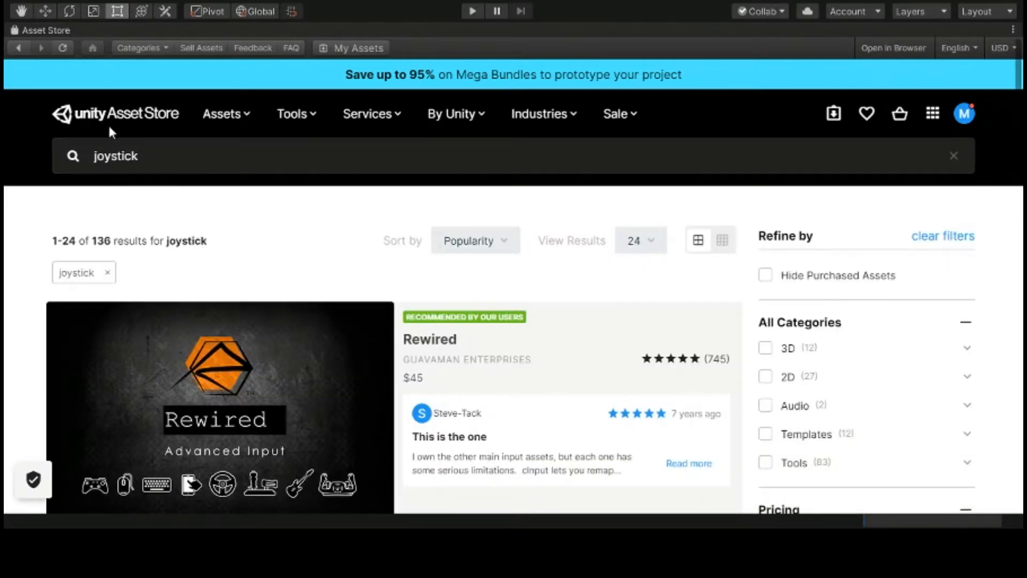
# Open the free Joystick Pack by Fenerax Studios from the search results
pyautogui.scroll(-3, 294, 284)
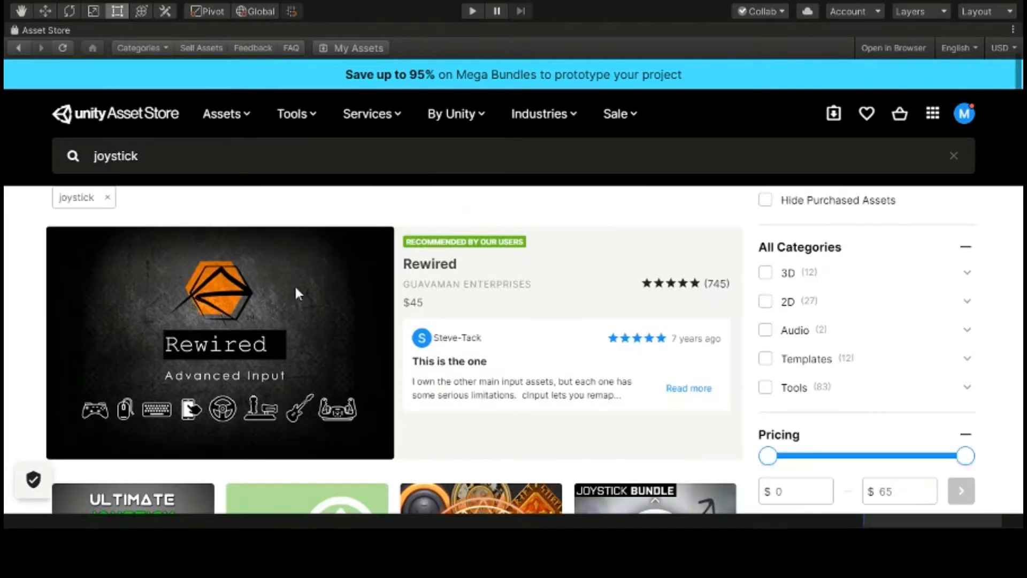
pyautogui.scroll(-1, 298, 294)
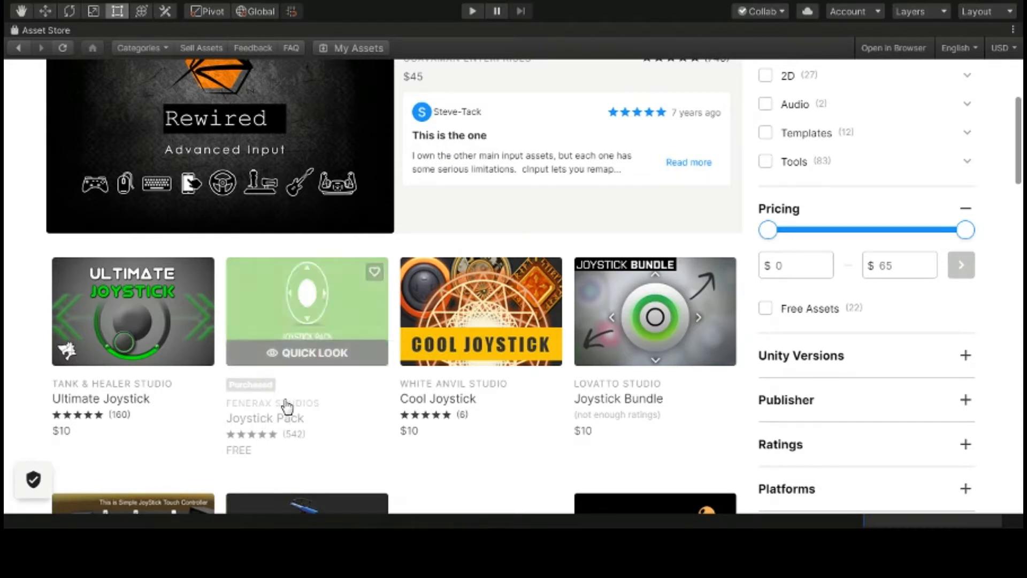
pyautogui.click(289, 458)
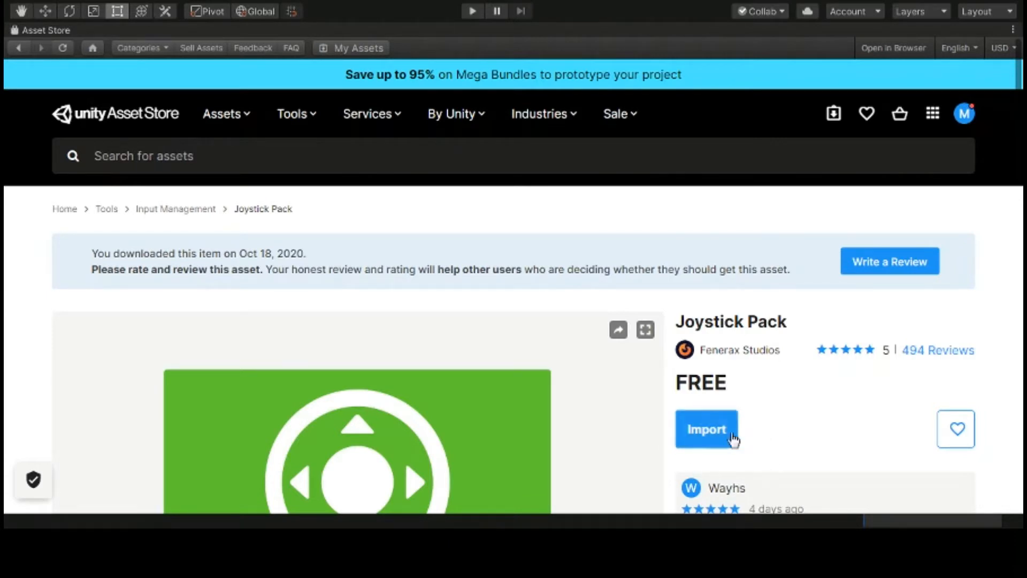
# Import all files of the Joystick Pack into the project
pyautogui.click(710, 431)
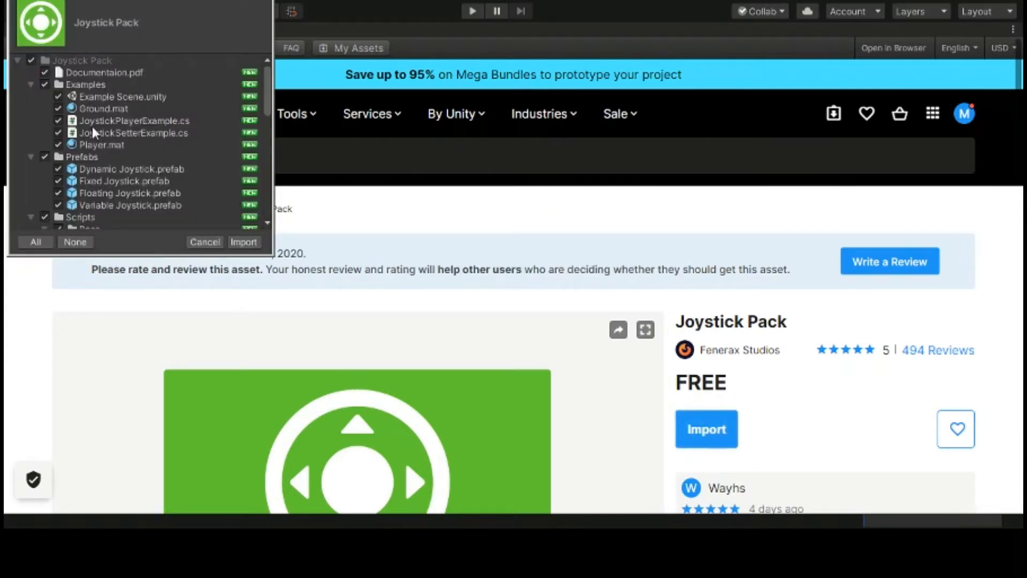
pyautogui.scroll(-10, 87, 101)
pyautogui.scroll(-5, 113, 144)
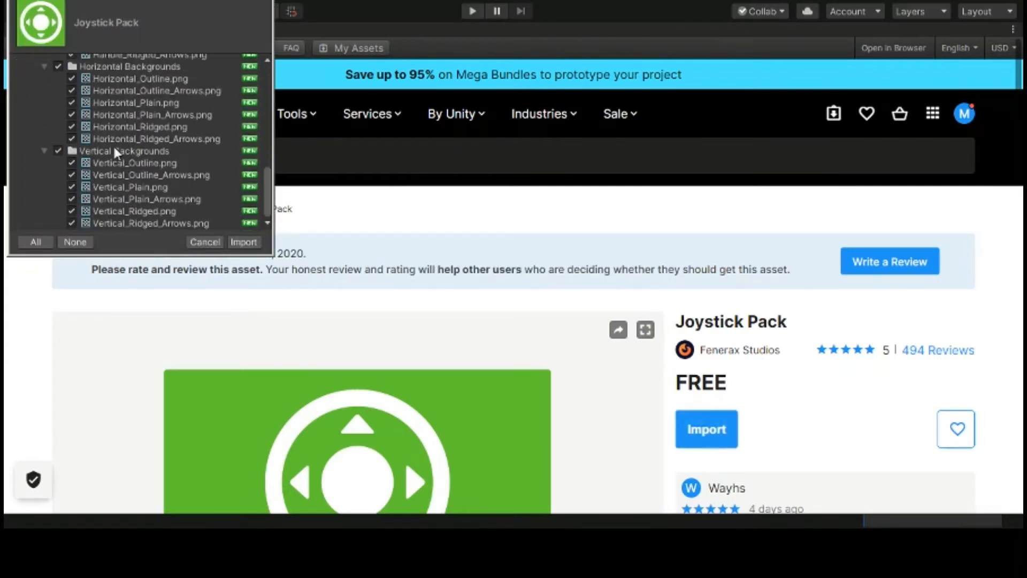
pyautogui.scroll(10, 114, 144)
pyautogui.click(244, 242)
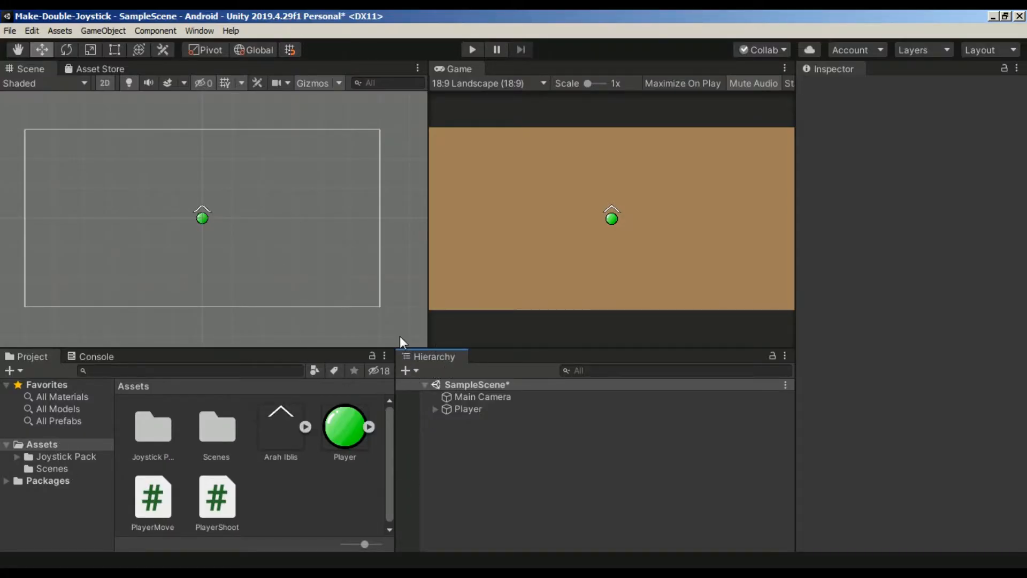
# Add a UI Panel to the scene and frame it in the Scene view
pyautogui.rightClick(459, 445)
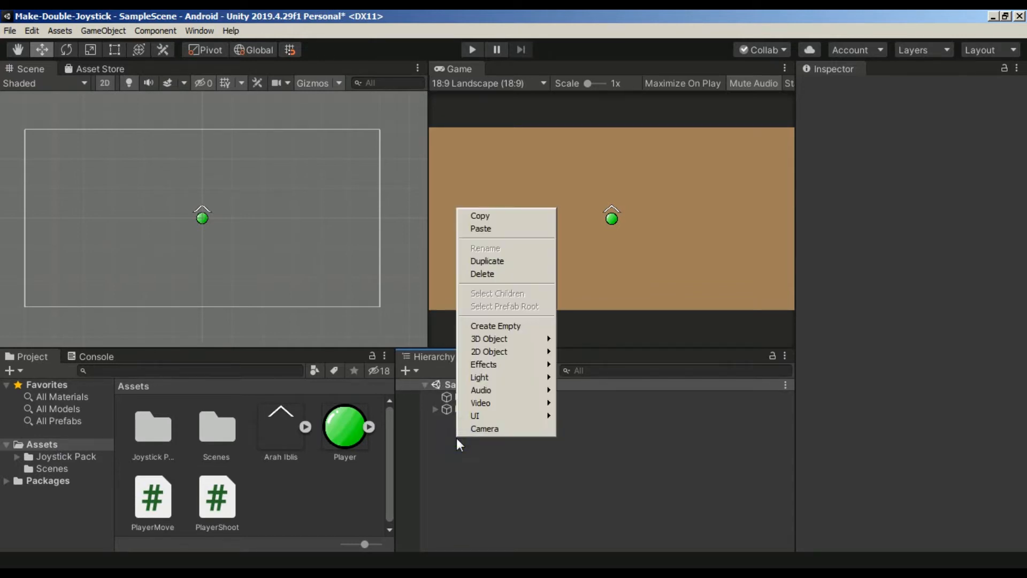
pyautogui.moveTo(487, 415)
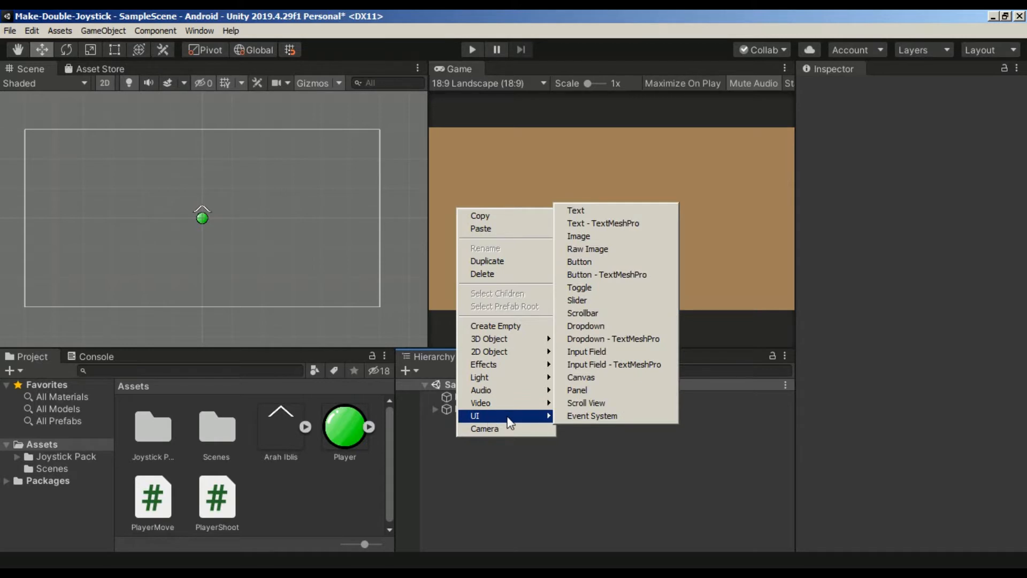
pyautogui.click(597, 396)
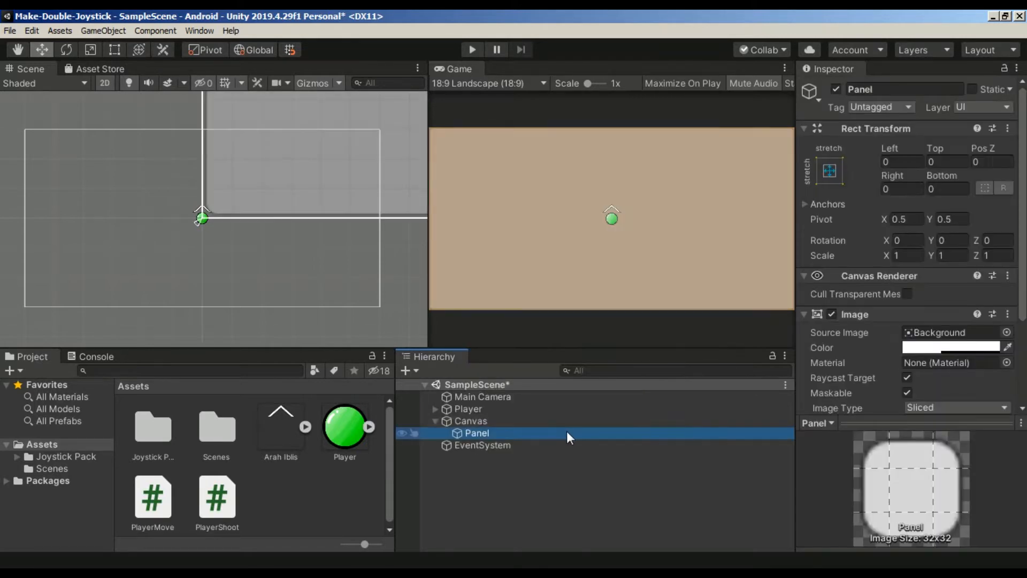
pyautogui.doubleClick(520, 433)
pyautogui.scroll(4, 188, 229)
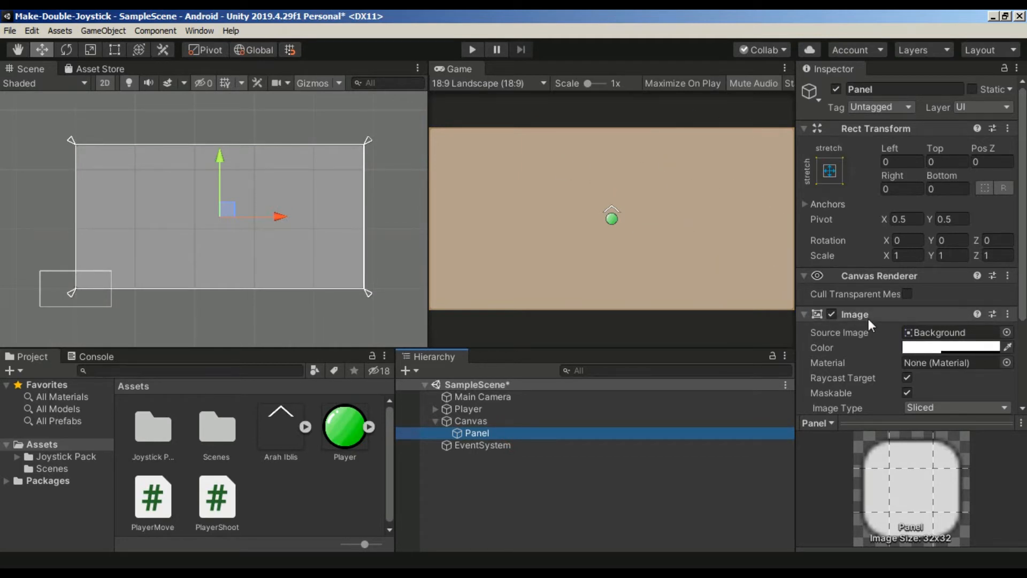
# Set the alpha of the panel's Image color to 0
pyautogui.click(934, 347)
pyautogui.moveTo(935, 500); pyautogui.dragTo(866, 498)
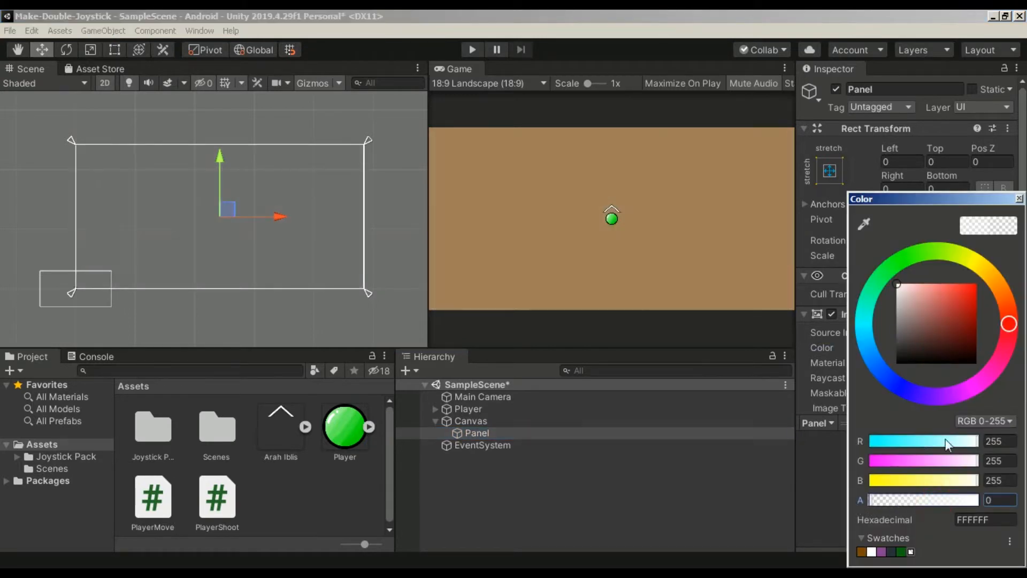
pyautogui.click(1019, 198)
# Remove the Image component from the panel and rename the panel Joystick
pyautogui.rightClick(856, 315)
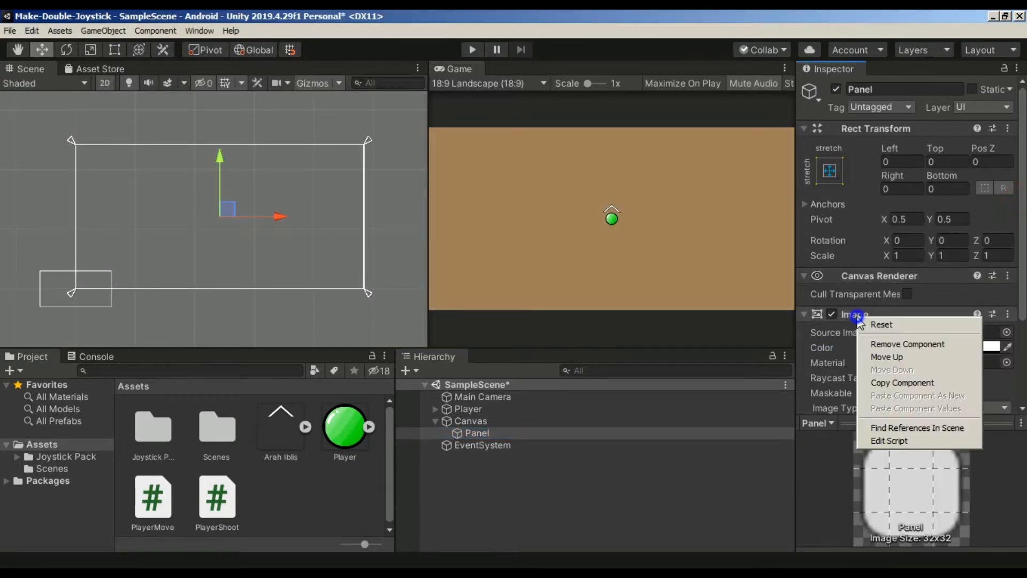
pyautogui.click(904, 344)
pyautogui.click(490, 436)
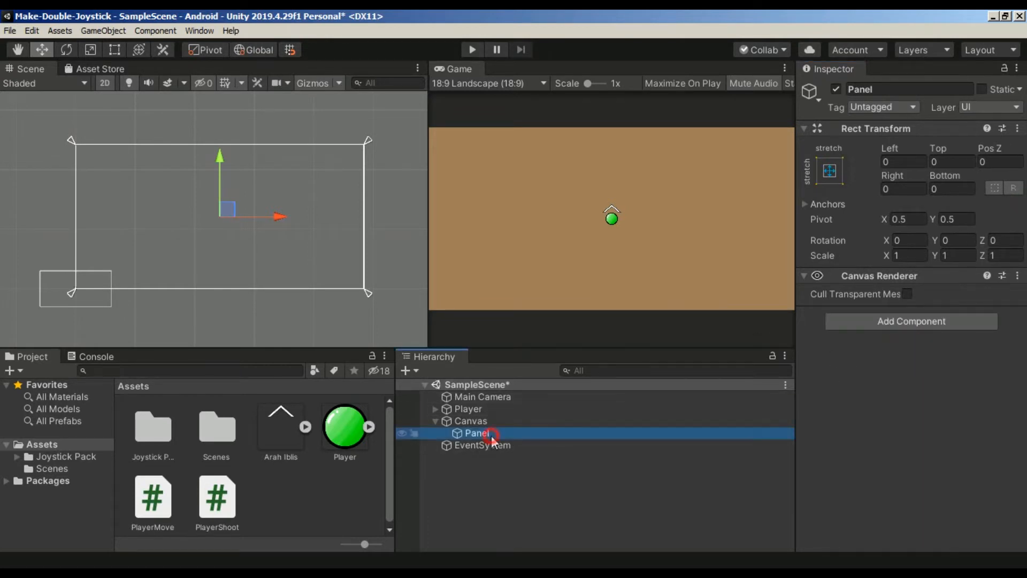
pyautogui.click(879, 91)
pyautogui.write('Joystick')
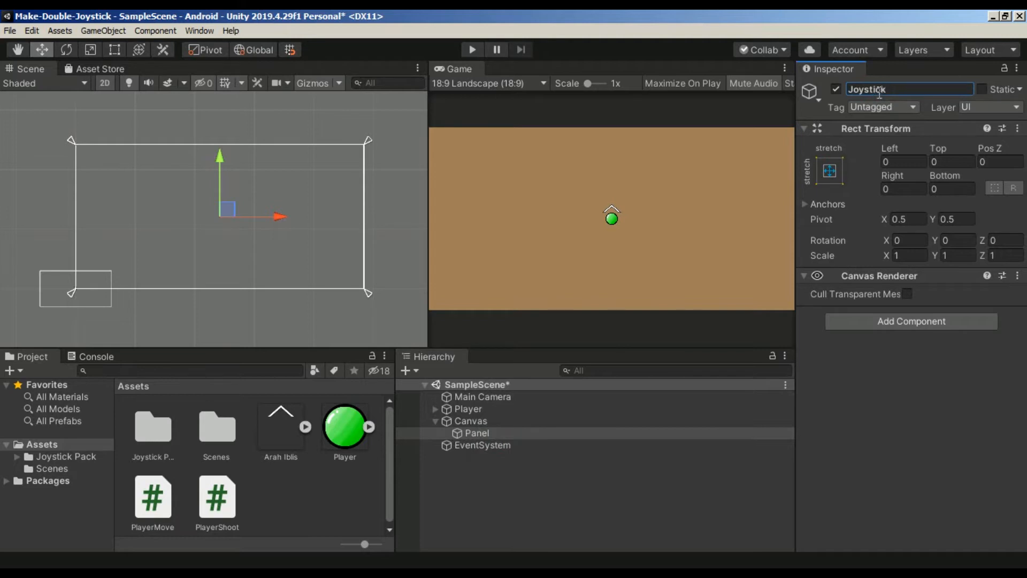
pyautogui.click(508, 430)
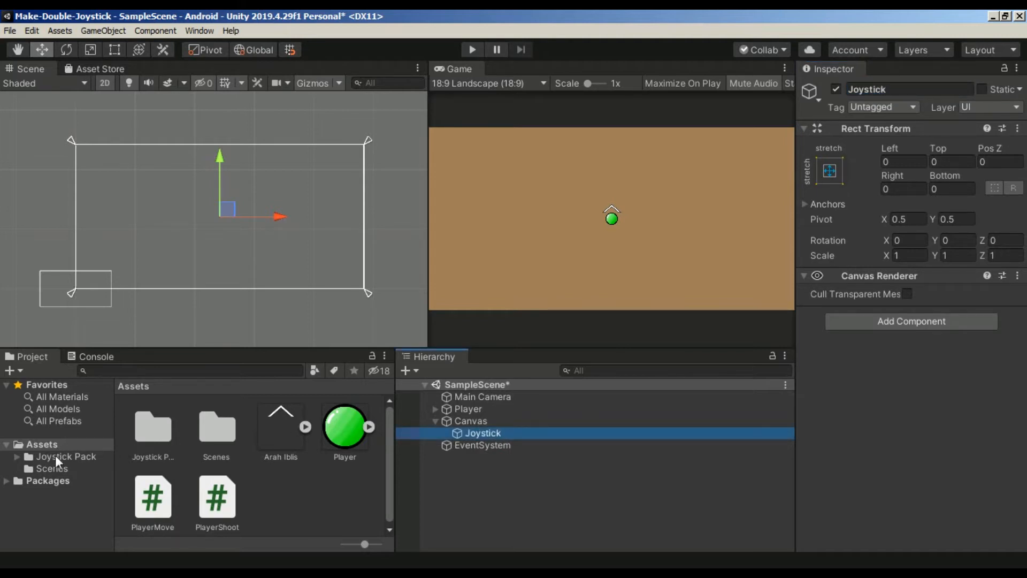
# Add the Fixed Joystick prefab from the Joystick Pack under the Joystick object and move it to the canvas's lower-left area
pyautogui.click(17, 456)
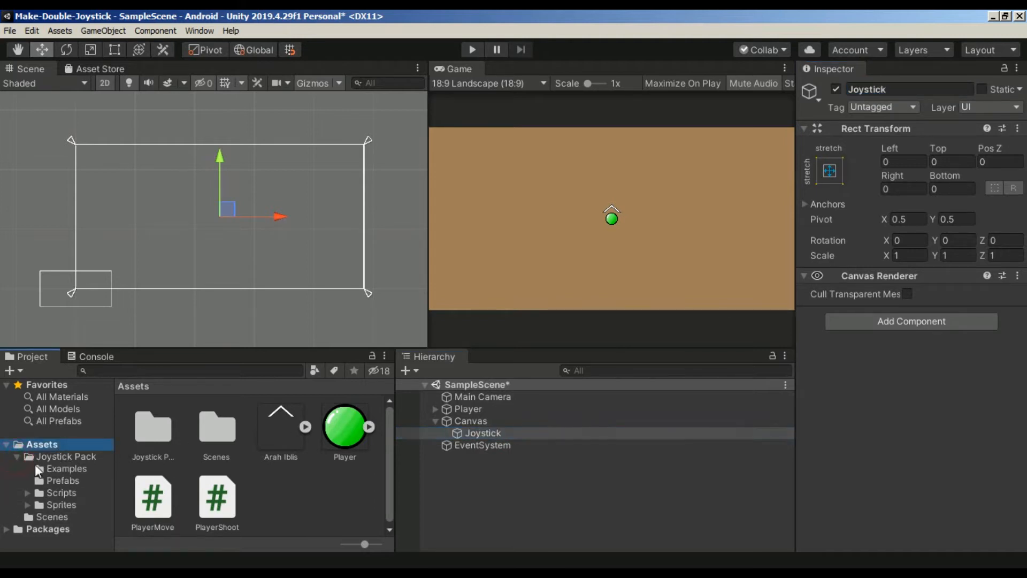
pyautogui.click(63, 481)
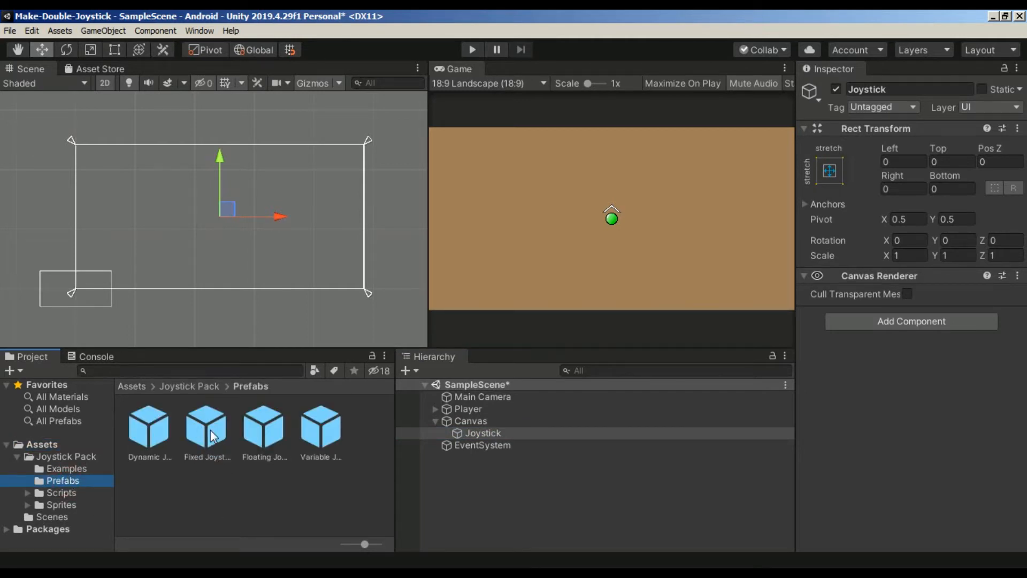
pyautogui.moveTo(213, 436); pyautogui.dragTo(499, 432)
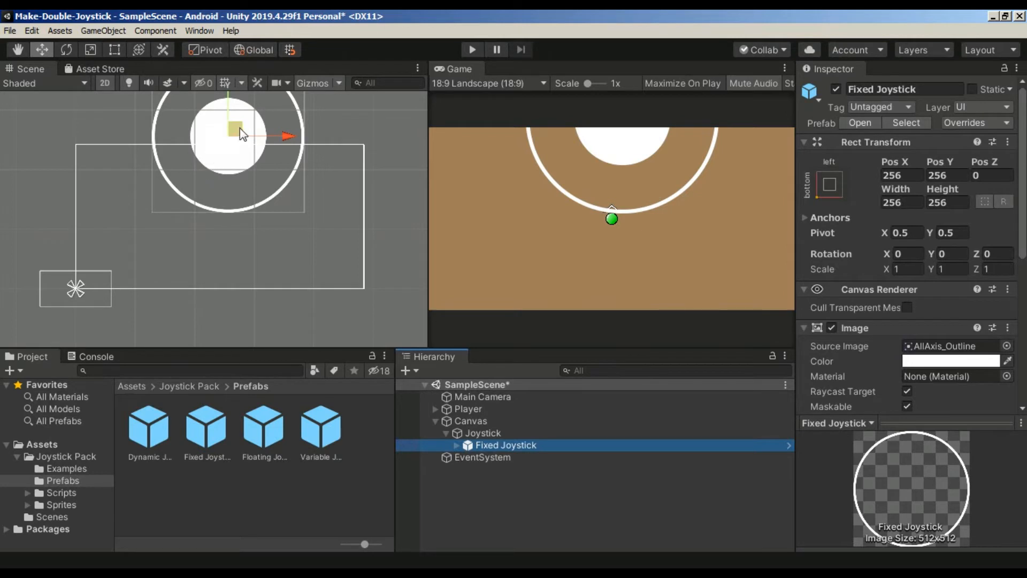
pyautogui.moveTo(240, 129); pyautogui.dragTo(138, 241)
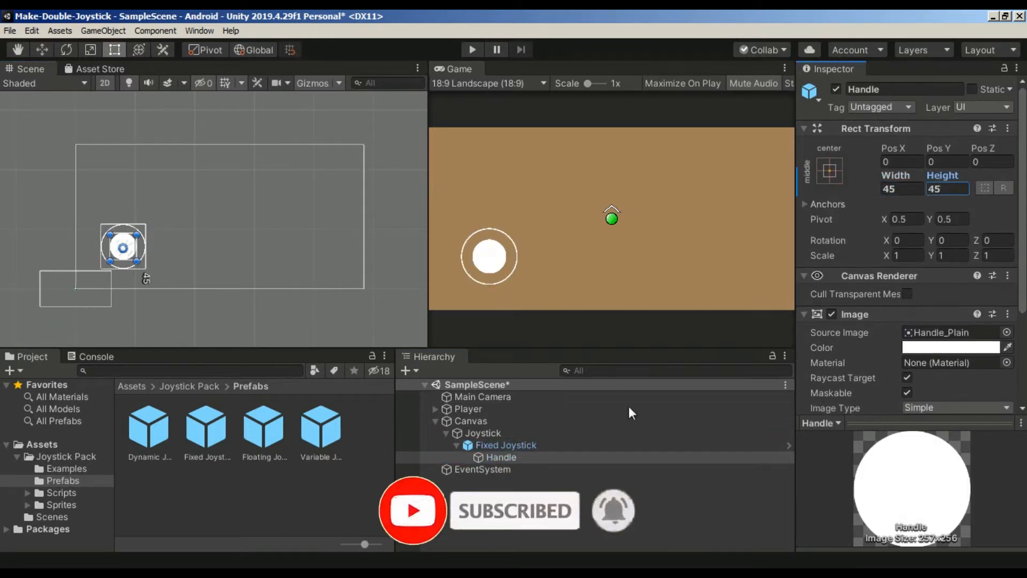
# Test the on-screen joystick's handle in the running game, and end the play test
pyautogui.click(472, 49)
pyautogui.click(491, 255)
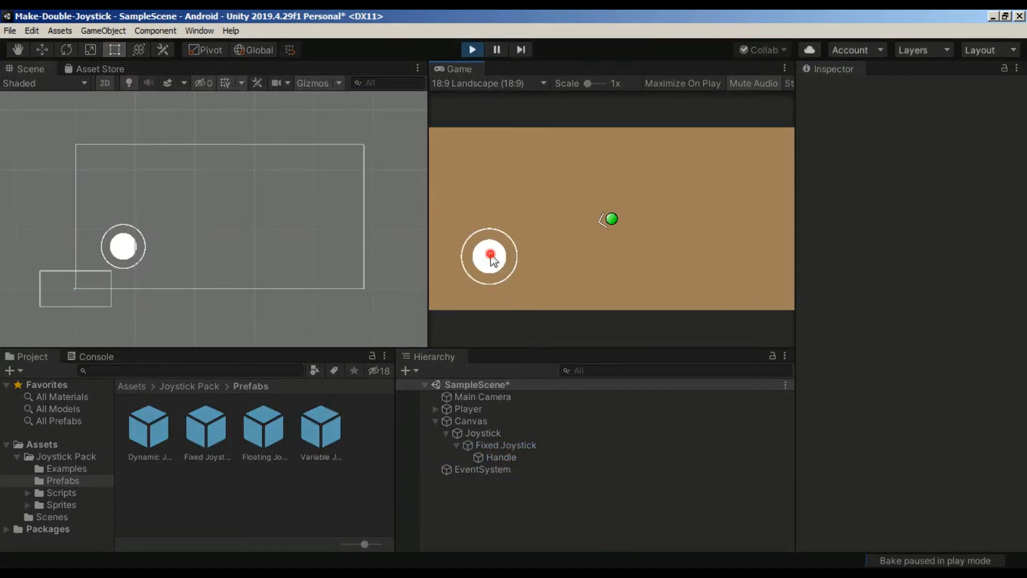
pyautogui.moveTo(490, 255)
pyautogui.mouseDown()
pyautogui.moveTo(477, 279)
pyautogui.moveTo(511, 235)
pyautogui.moveTo(491, 256)
pyautogui.moveTo(480, 241)
pyautogui.moveTo(501, 255)
pyautogui.moveTo(482, 235)
pyautogui.moveTo(470, 252)
pyautogui.moveTo(522, 251)
pyautogui.moveTo(502, 248)
pyautogui.moveTo(541, 224)
pyautogui.moveTo(490, 252)
pyautogui.moveTo(494, 269)
pyautogui.moveTo(476, 239)
pyautogui.moveTo(518, 264)
pyautogui.moveTo(507, 257)
pyautogui.moveTo(505, 214)
pyautogui.mouseUp()
pyautogui.click(471, 50)
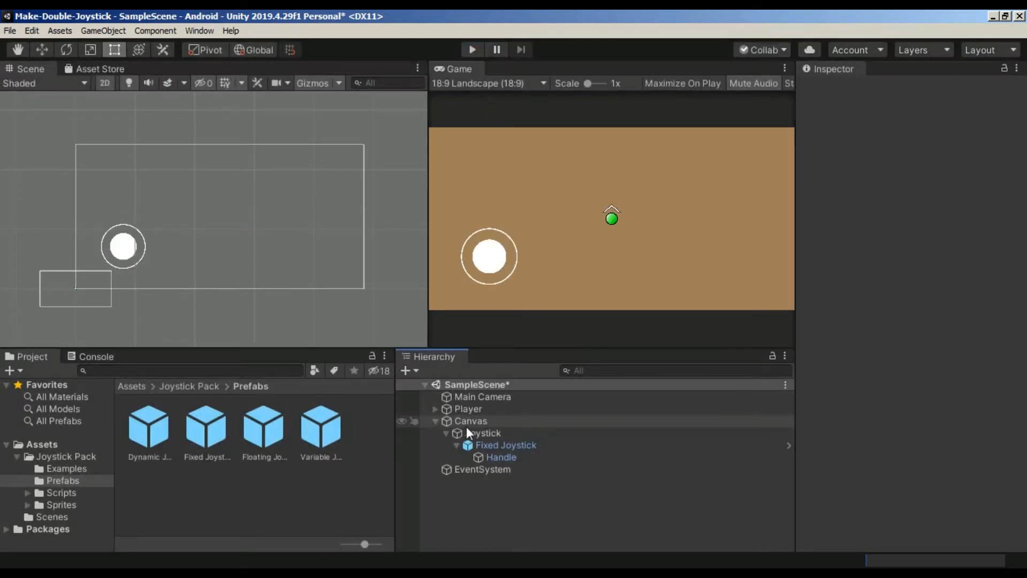
# Open the PlayerMove script attached to the Player object in Visual Studio
pyautogui.click(484, 409)
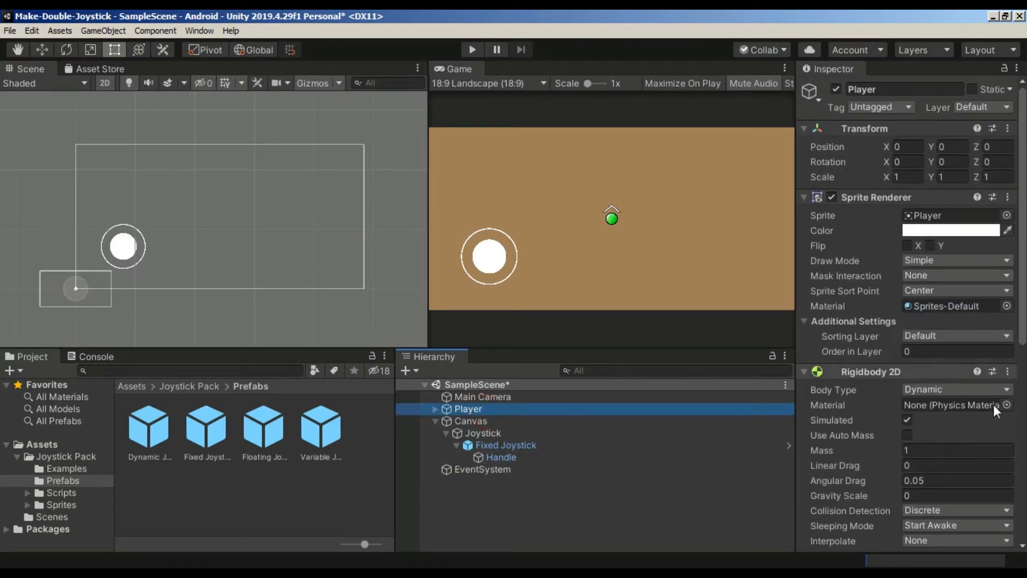
pyautogui.scroll(-6, 846, 407)
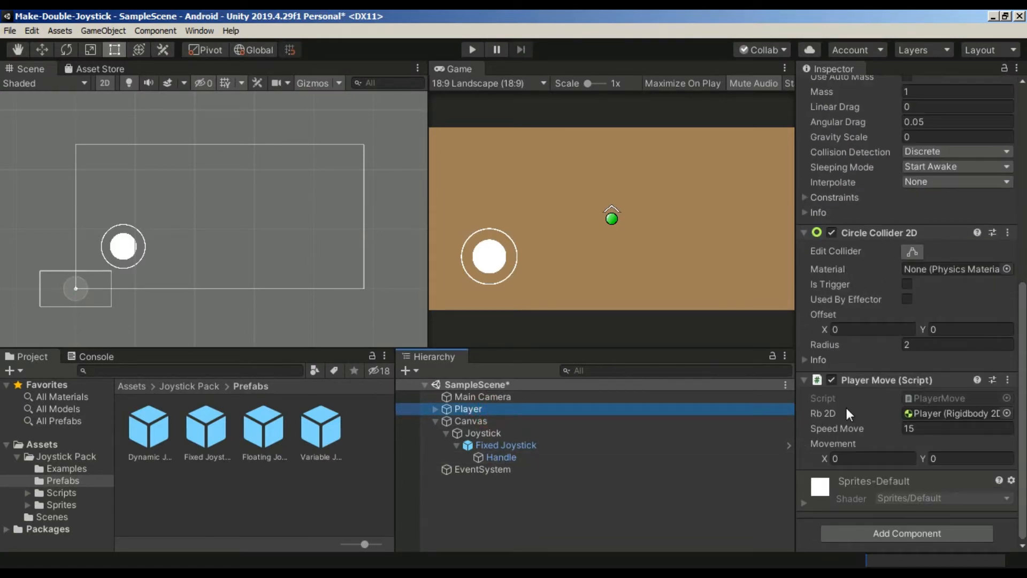
pyautogui.doubleClick(941, 399)
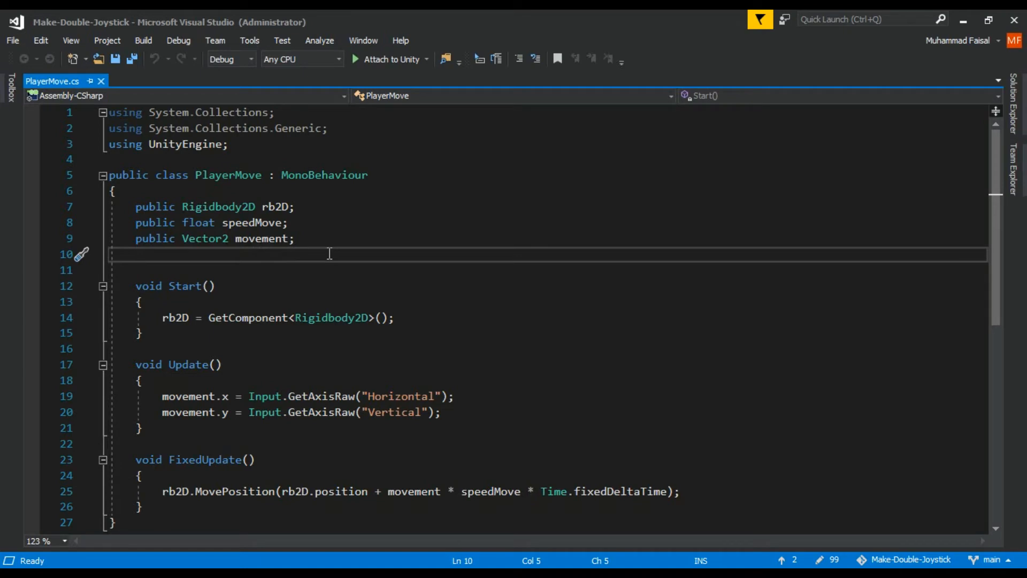
# Declare a public Joystick field named joystickMovement below the movement field in the PlayerMove class
pyautogui.press('Return')
pyautogui.write('publi')
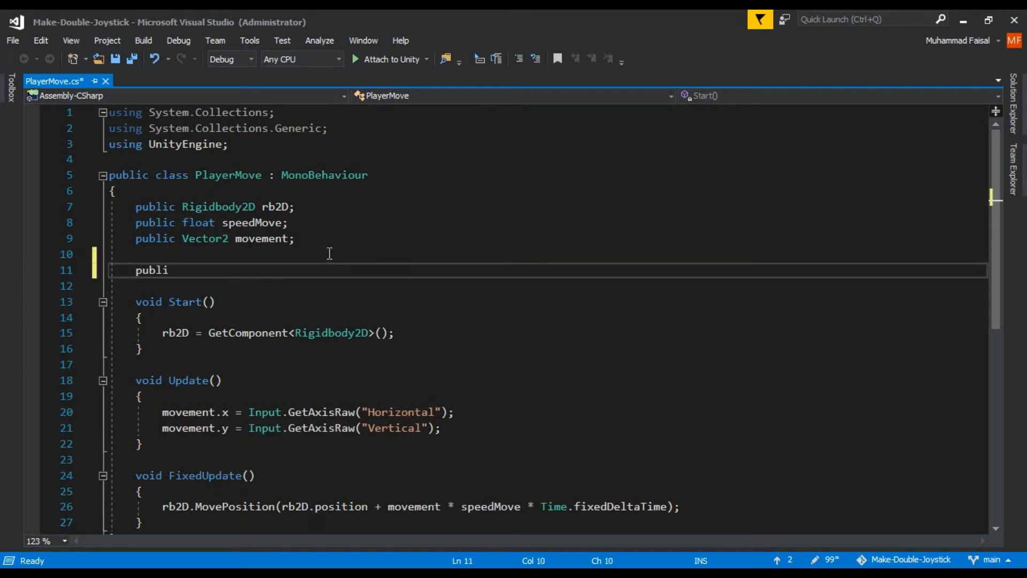
pyautogui.write('c Jo')
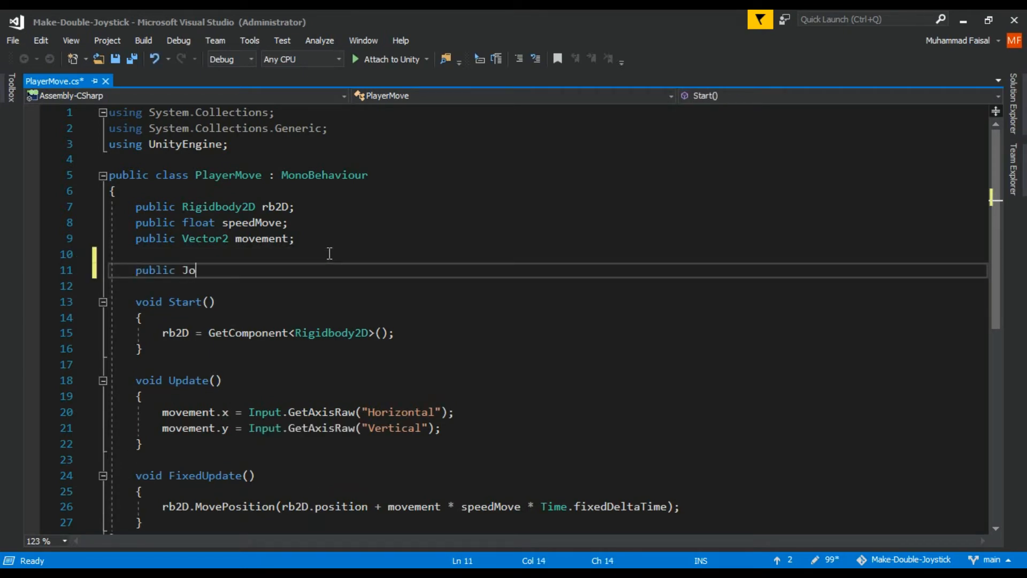
pyautogui.write('ystick joystick')
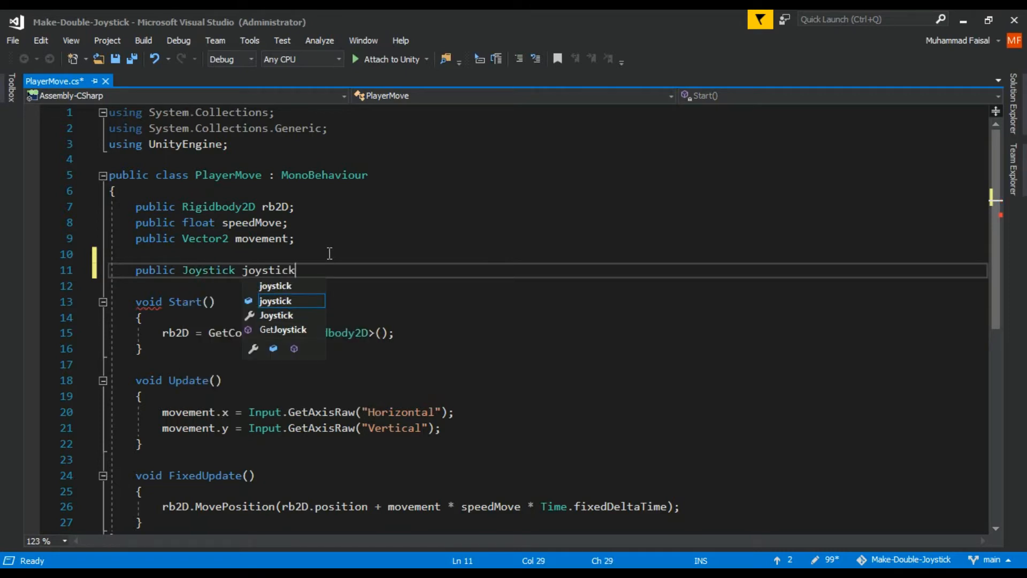
pyautogui.write('Move')
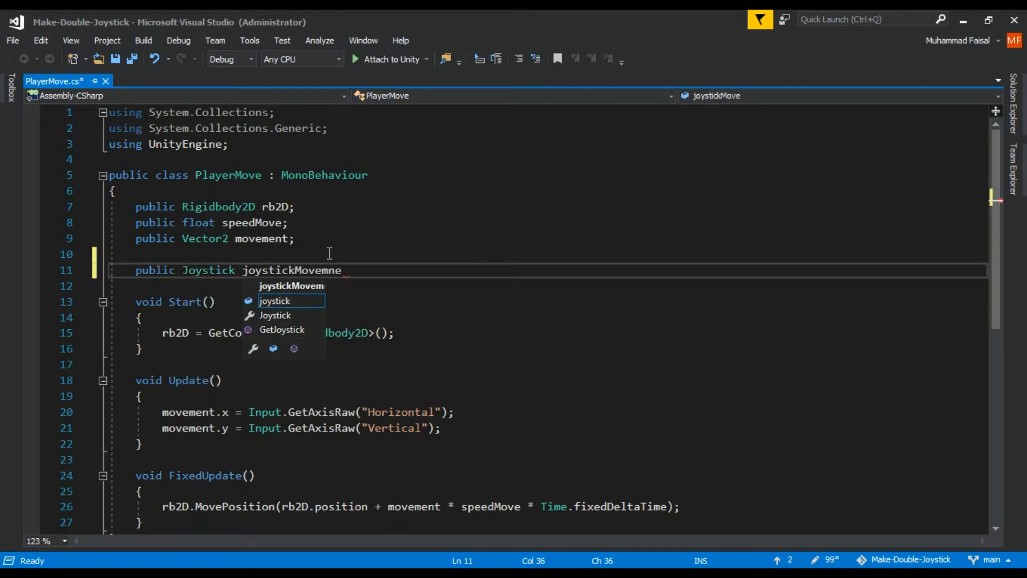
pyautogui.write('ment;')
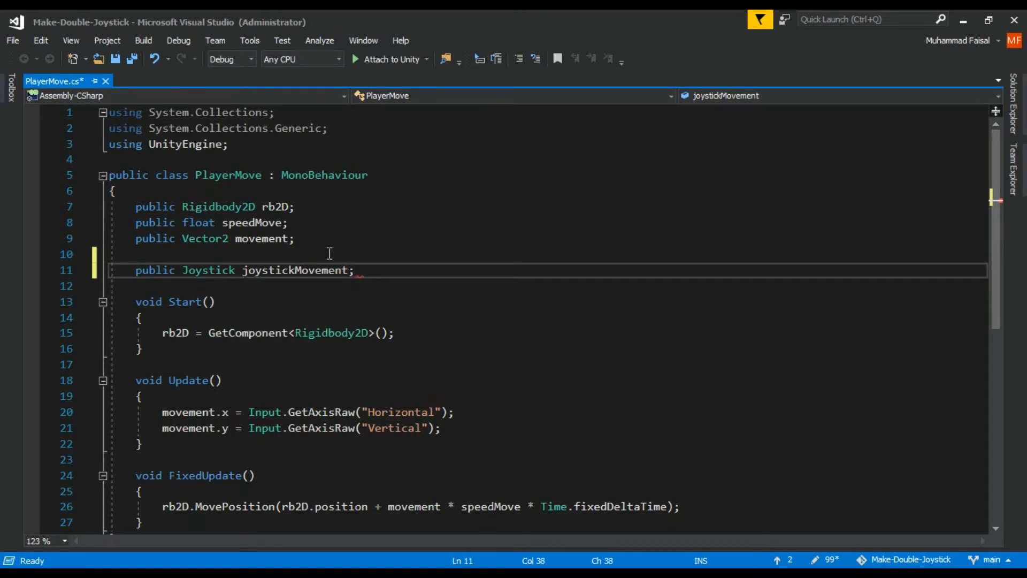
# Add the line movement.x = joystickMovement.Horizontal; below the axis input lines in Update()
pyautogui.scroll(-1, 364, 271)
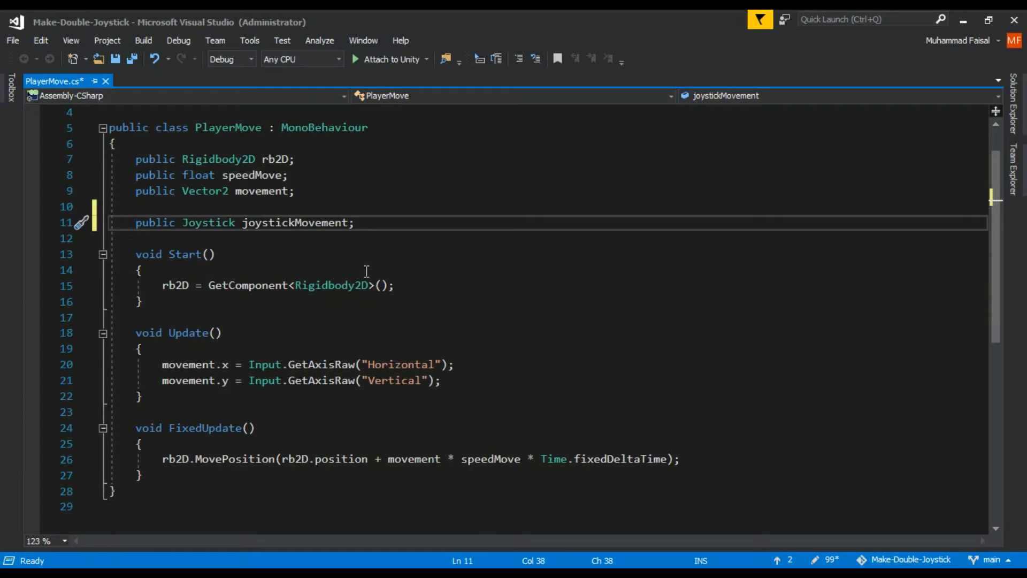
pyautogui.click(466, 387)
pyautogui.press('Return')
pyautogui.press('Return')
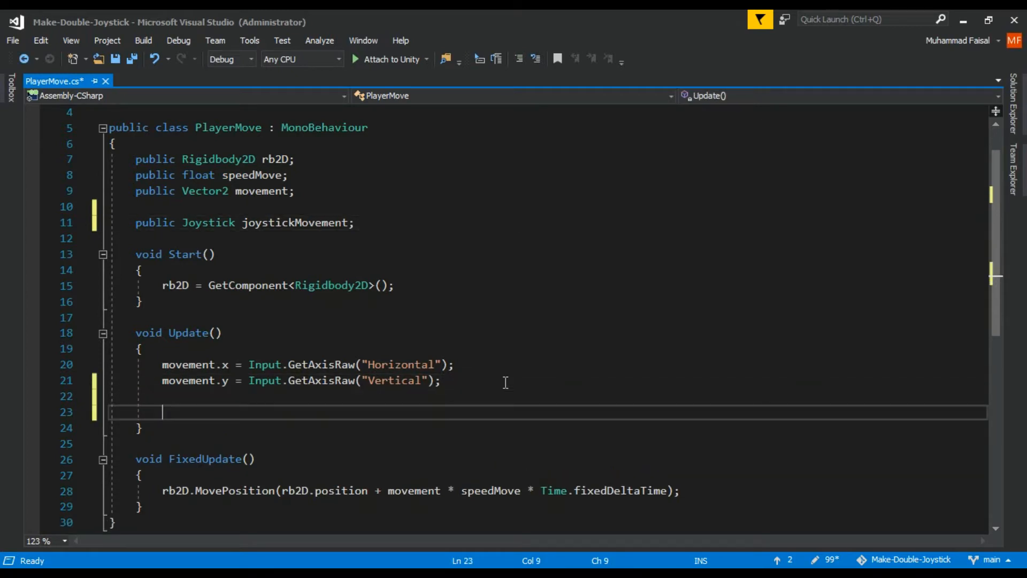
pyautogui.write('movemne')
pyautogui.press('BackSpace')
pyautogui.write('ent')
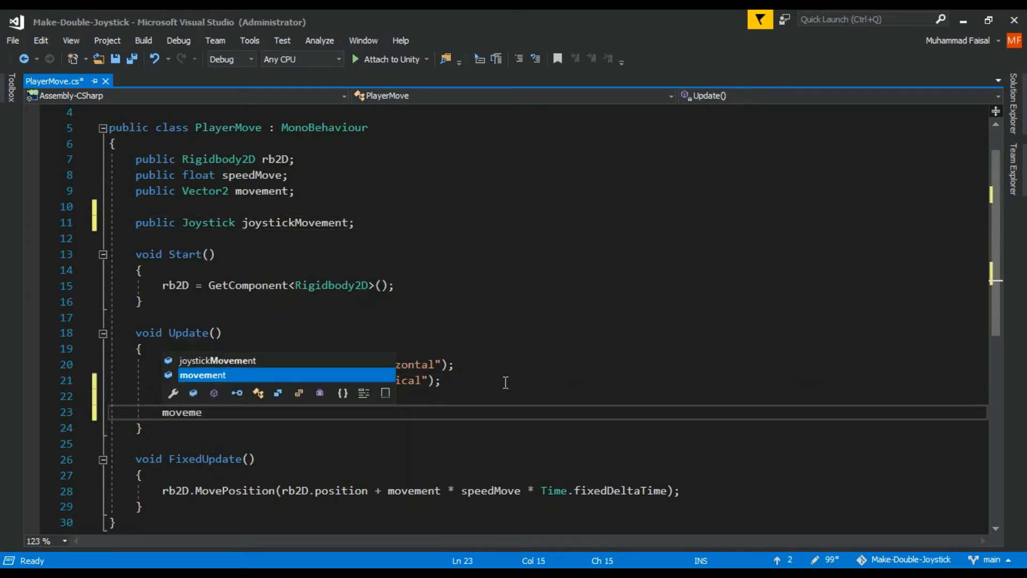
pyautogui.press('Tab')
pyautogui.write('.x  ')
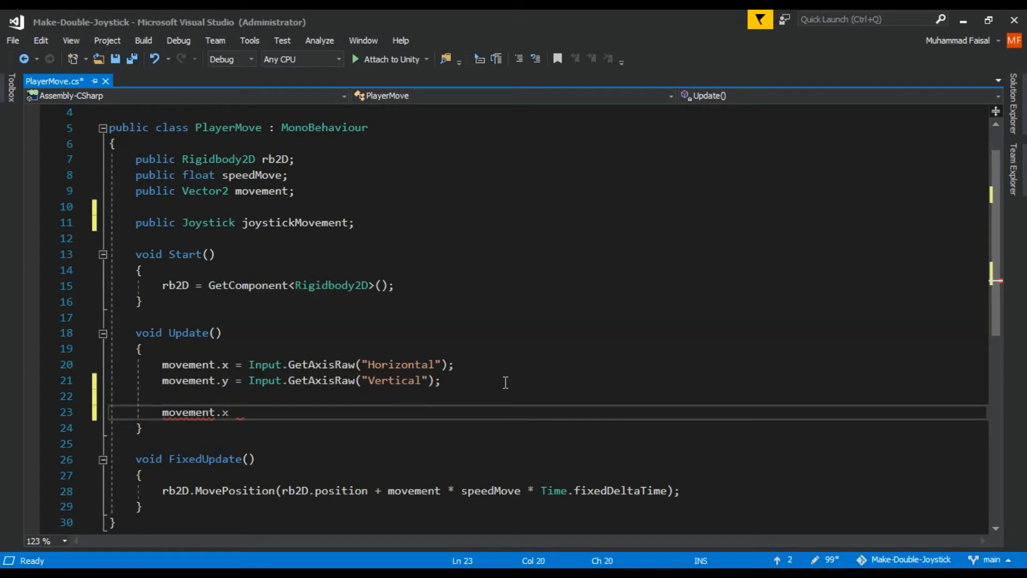
pyautogui.write('= joystic')
pyautogui.press('Tab')
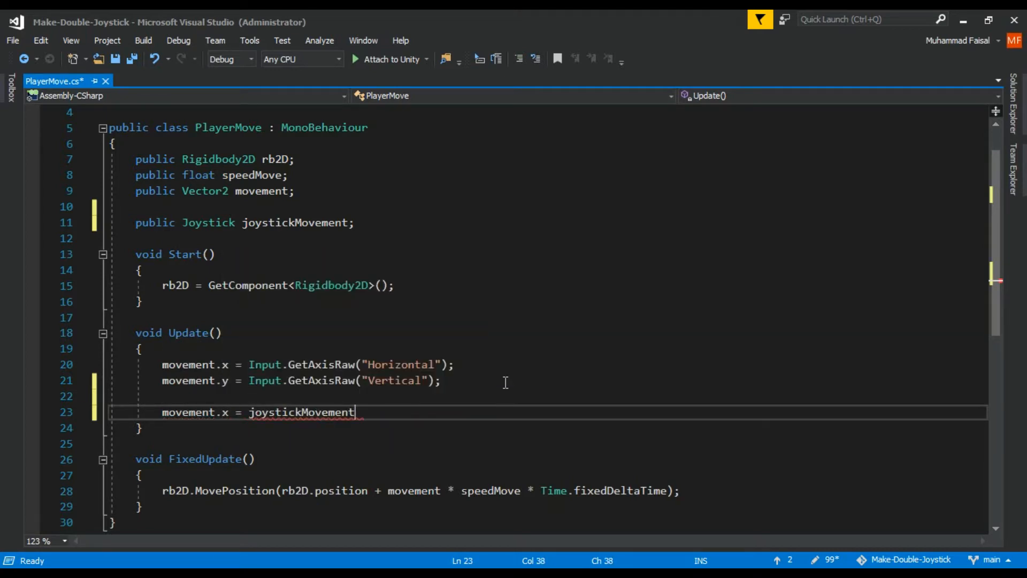
pyautogui.write('.hori')
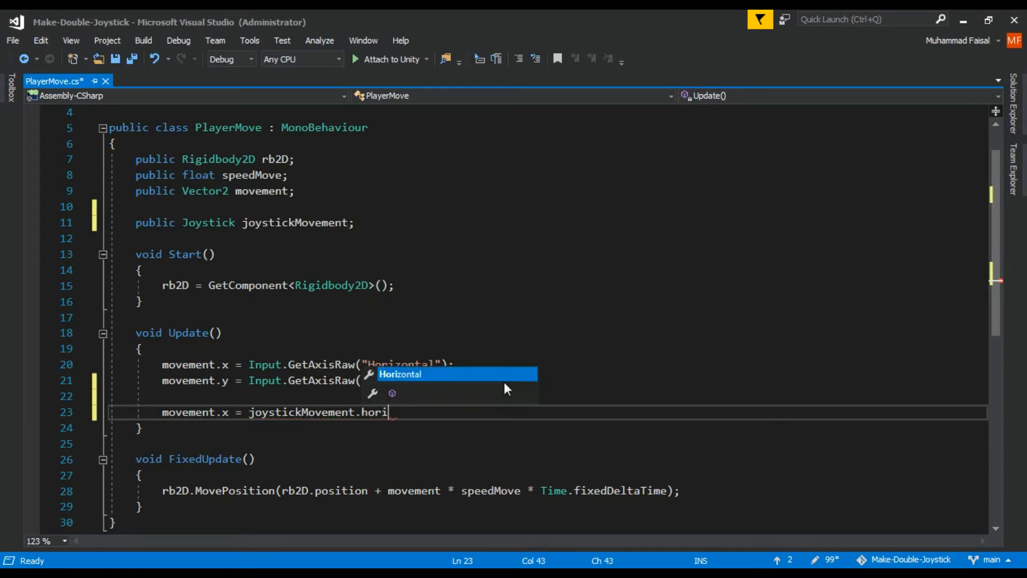
pyautogui.press('Tab')
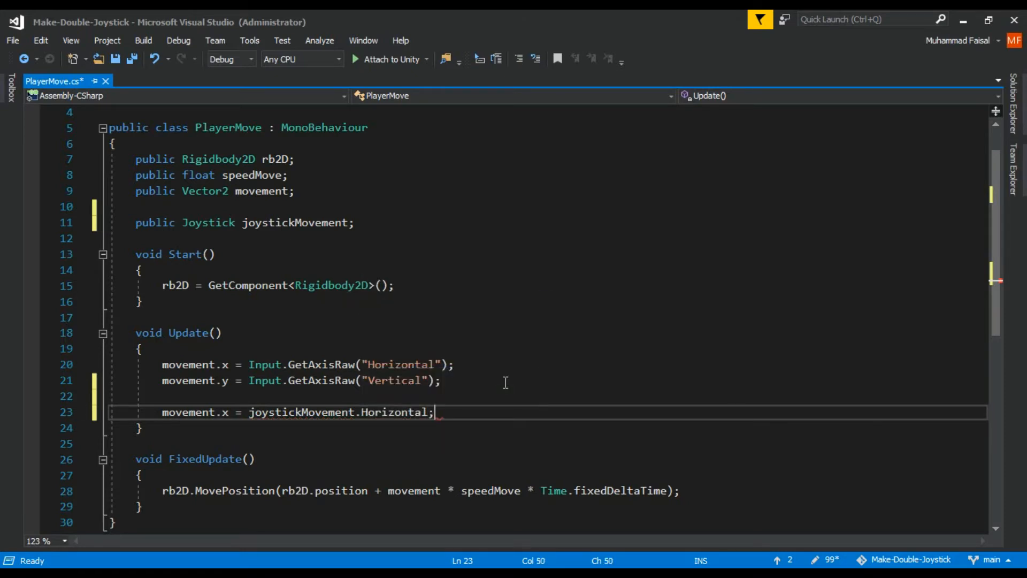
# Add the line movement.y = joystickMovement.Vertical; at the end of Update() and save the script
pyautogui.press('Return')
pyautogui.write('mop')
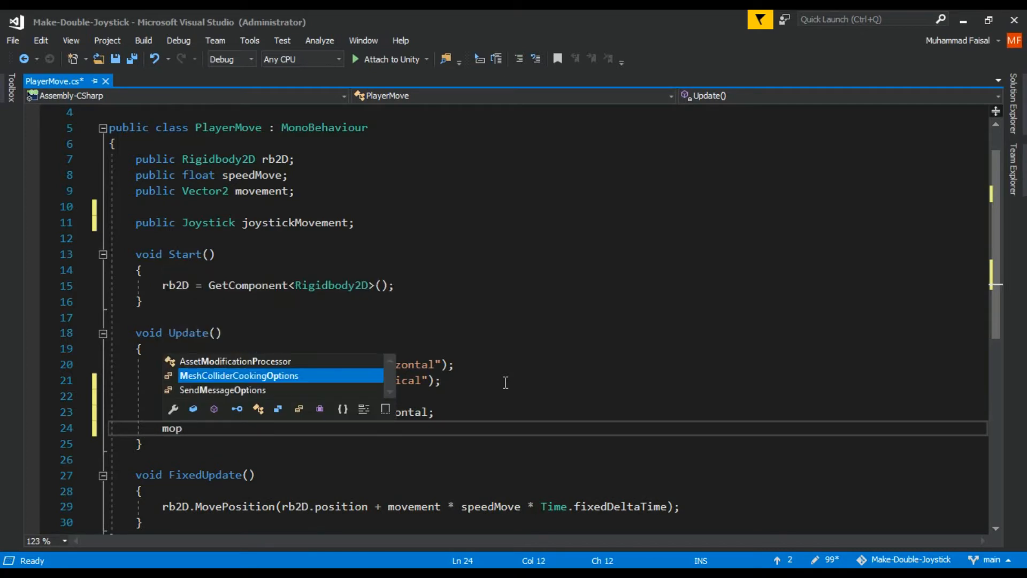
pyautogui.press('BackSpace')
pyautogui.write('ve')
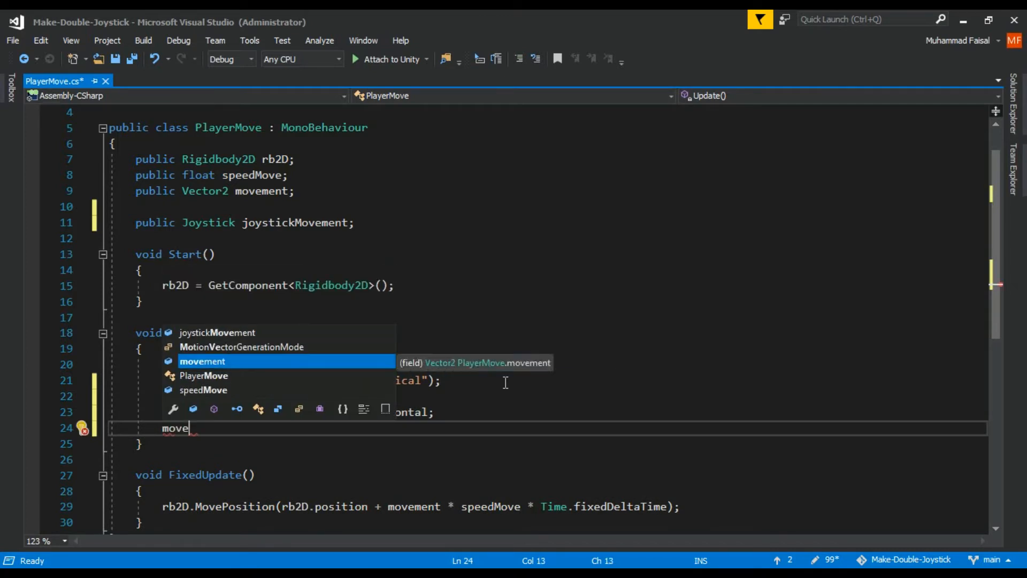
pyautogui.press('Tab')
pyautogui.write('.y ')
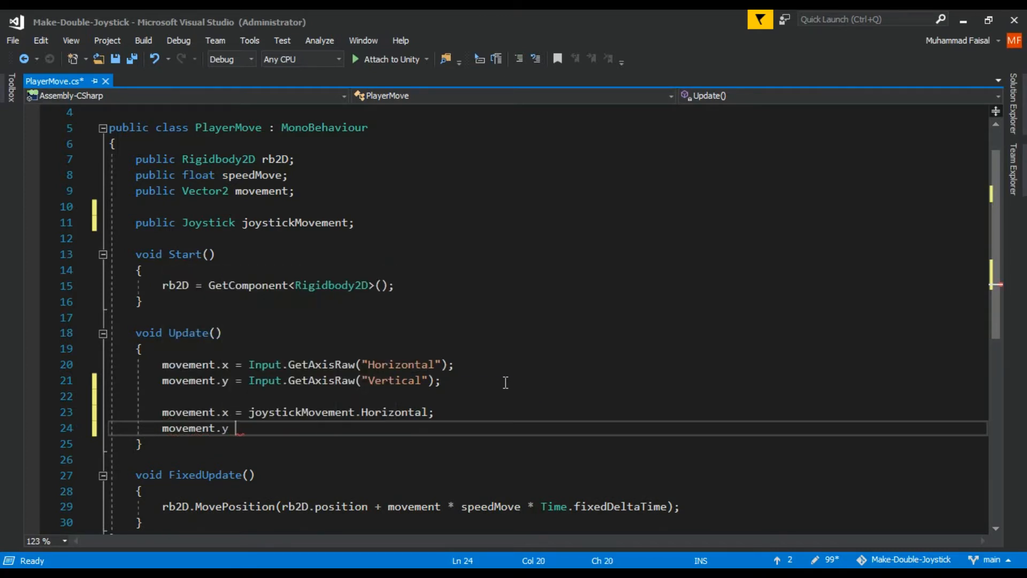
pyautogui.write('= joystic')
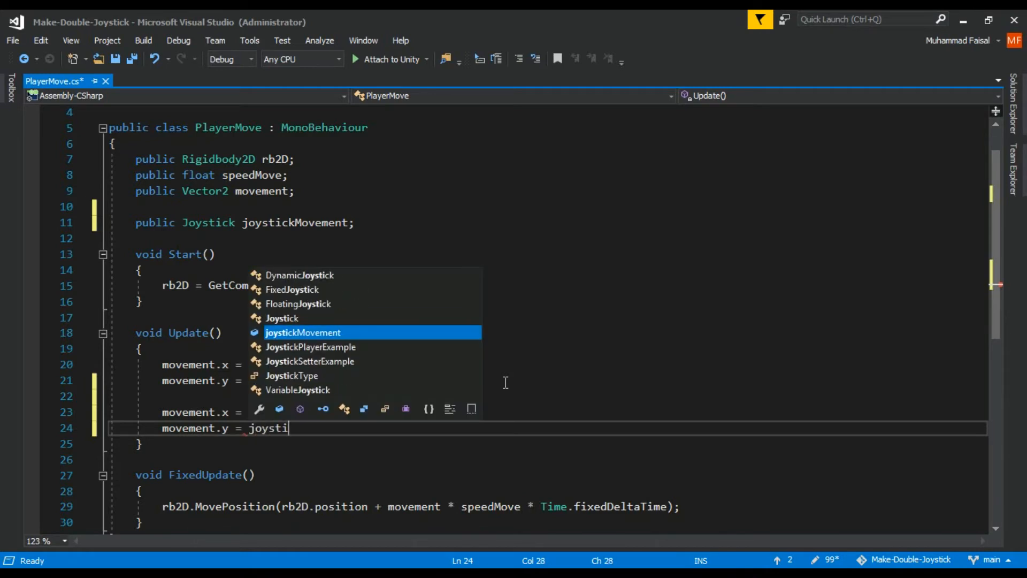
pyautogui.press('Tab')
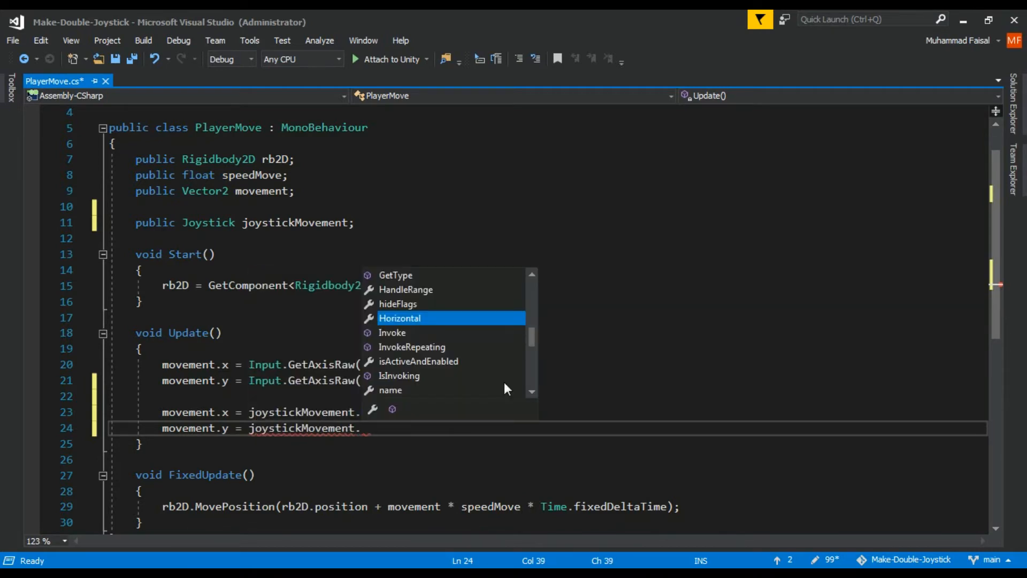
pyautogui.write('vertical')
pyautogui.press('Tab')
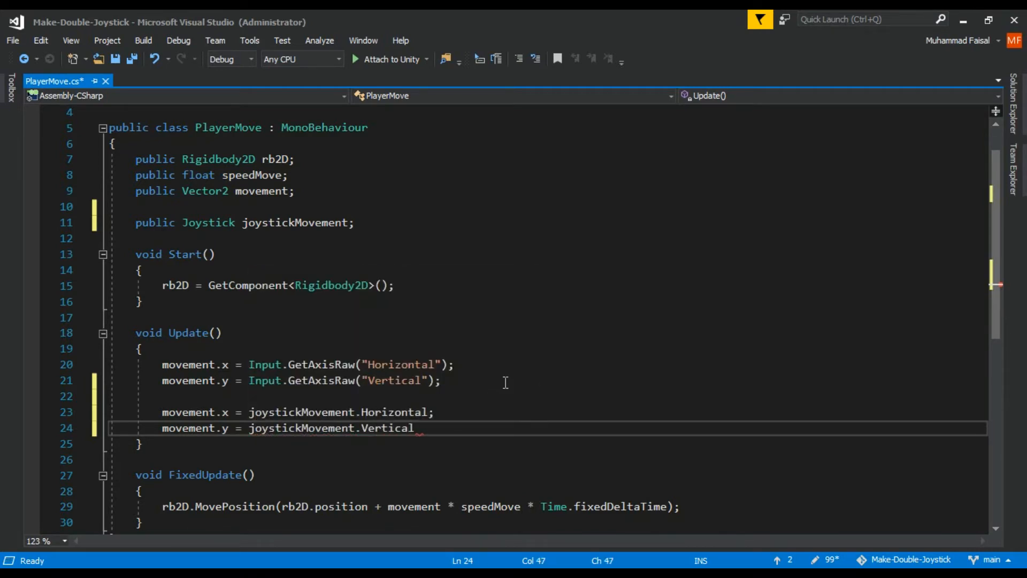
pyautogui.hotkey('ctrl', 's')
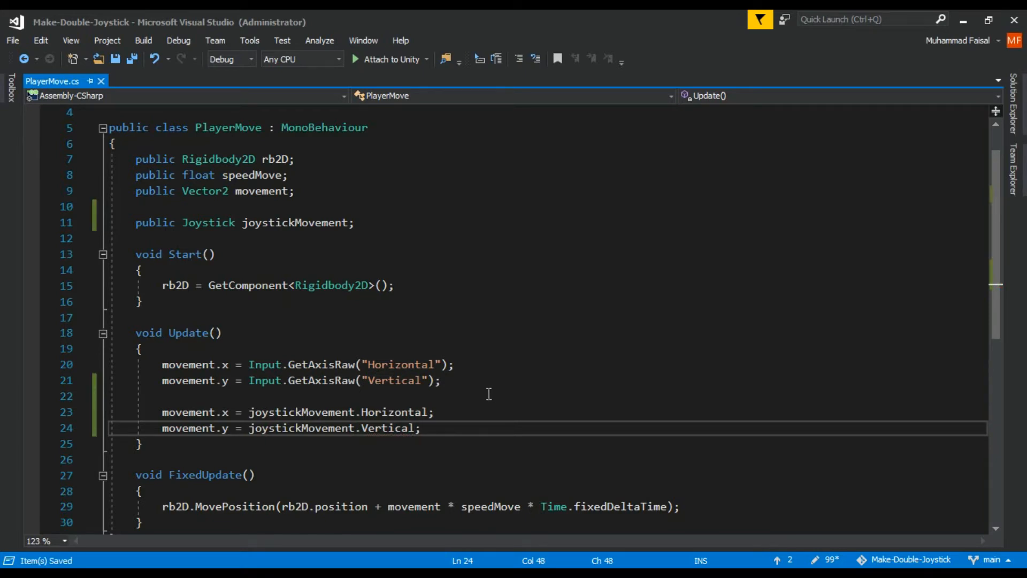
# Review the joystickMovement declaration and the two lines in Update() that read the joystick's axes
pyautogui.click(474, 220)
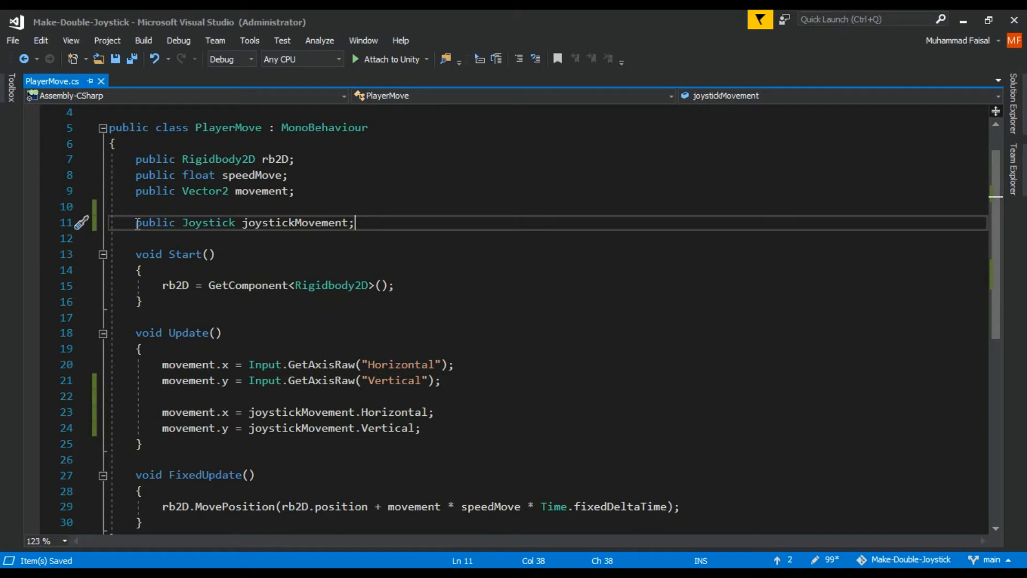
pyautogui.moveTo(135, 224); pyautogui.dragTo(358, 222)
pyautogui.click(353, 224)
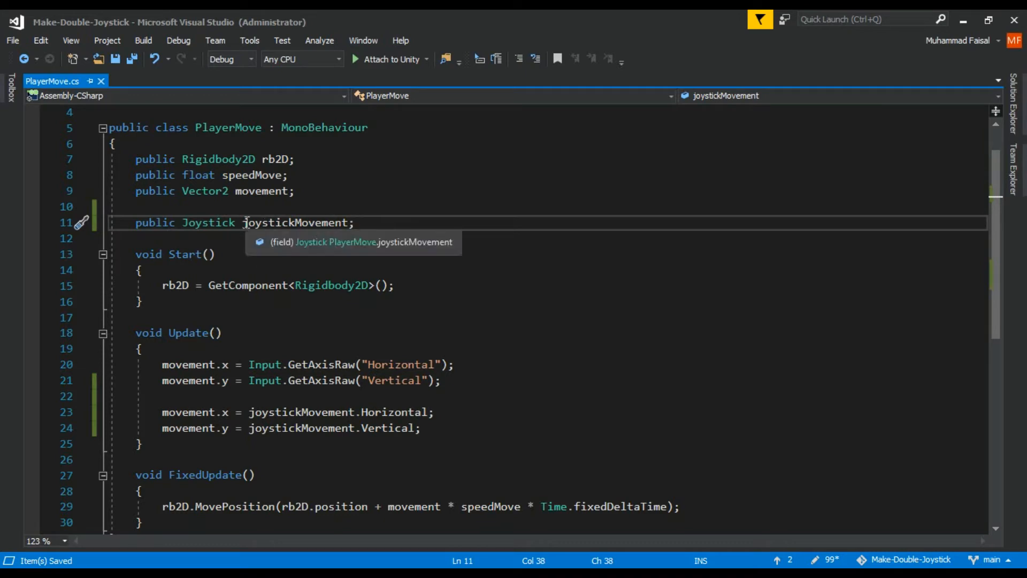
pyautogui.moveTo(243, 222); pyautogui.dragTo(356, 223)
pyautogui.click(361, 223)
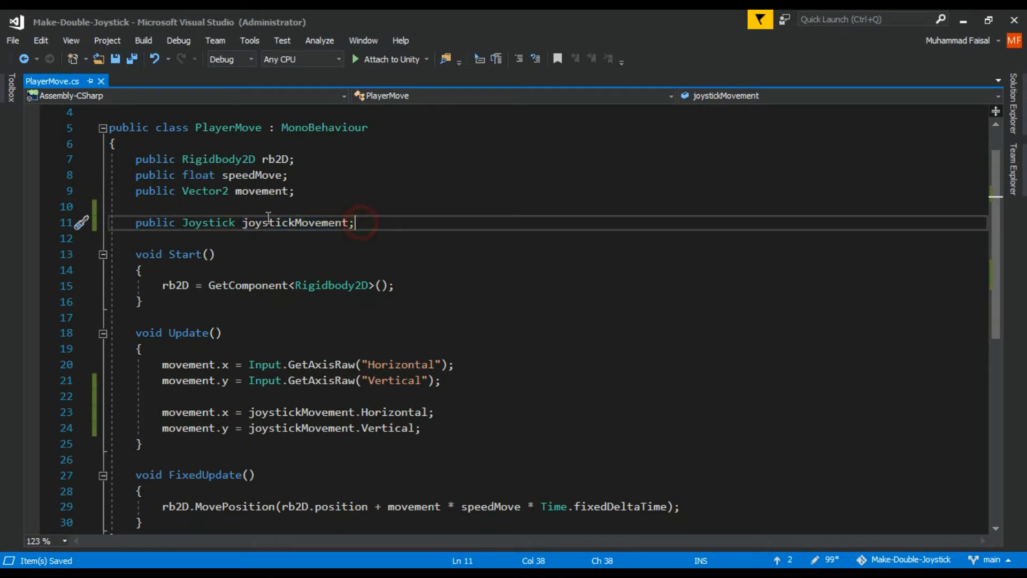
pyautogui.moveTo(238, 222); pyautogui.dragTo(374, 223)
pyautogui.click(373, 223)
pyautogui.moveTo(160, 412); pyautogui.dragTo(444, 414)
pyautogui.click(449, 416)
pyautogui.moveTo(162, 428); pyautogui.dragTo(426, 425)
pyautogui.click(441, 426)
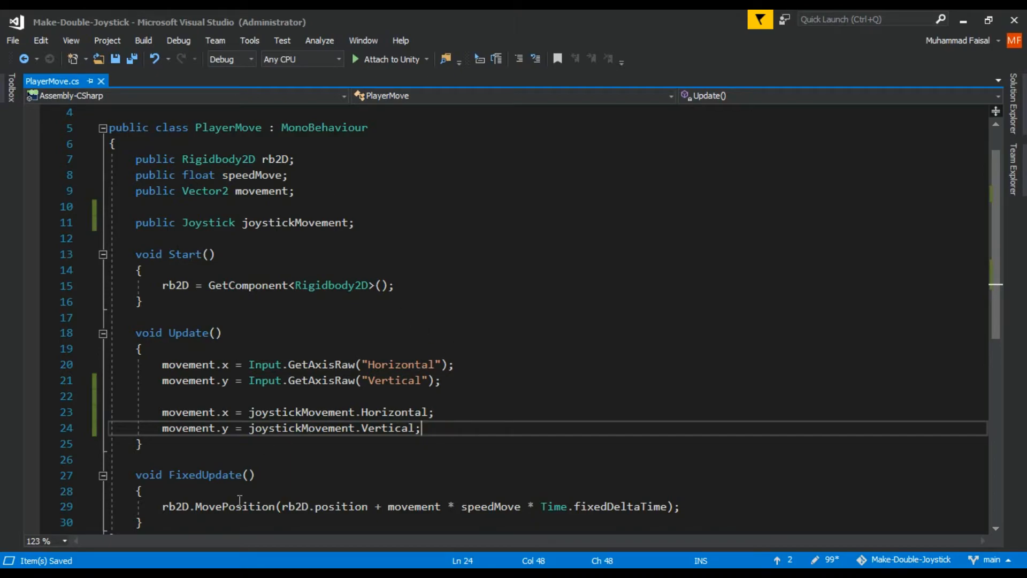
# Switch to Unity and assign the Fixed Joystick object to the Joystick Movement field of the Player's Player Move script
pyautogui.hotkey('alt', 'Tab')
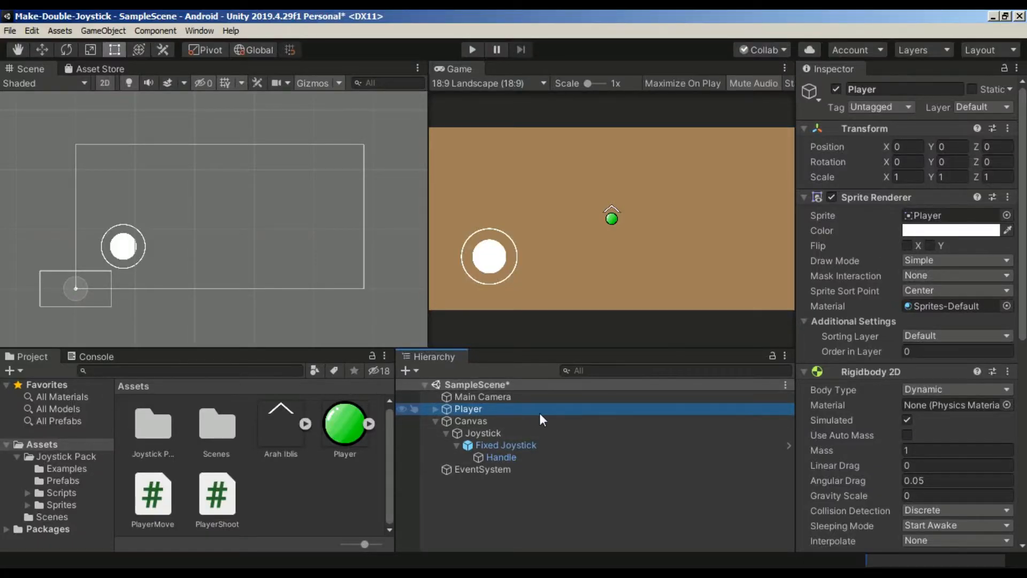
pyautogui.click(511, 409)
pyautogui.scroll(-10, 983, 362)
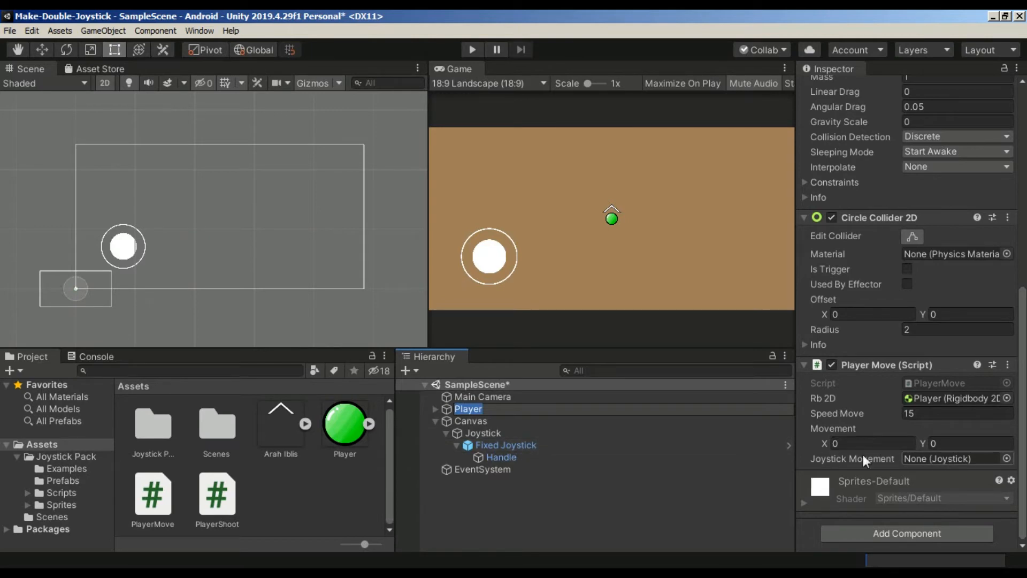
pyautogui.moveTo(500, 445); pyautogui.dragTo(929, 466)
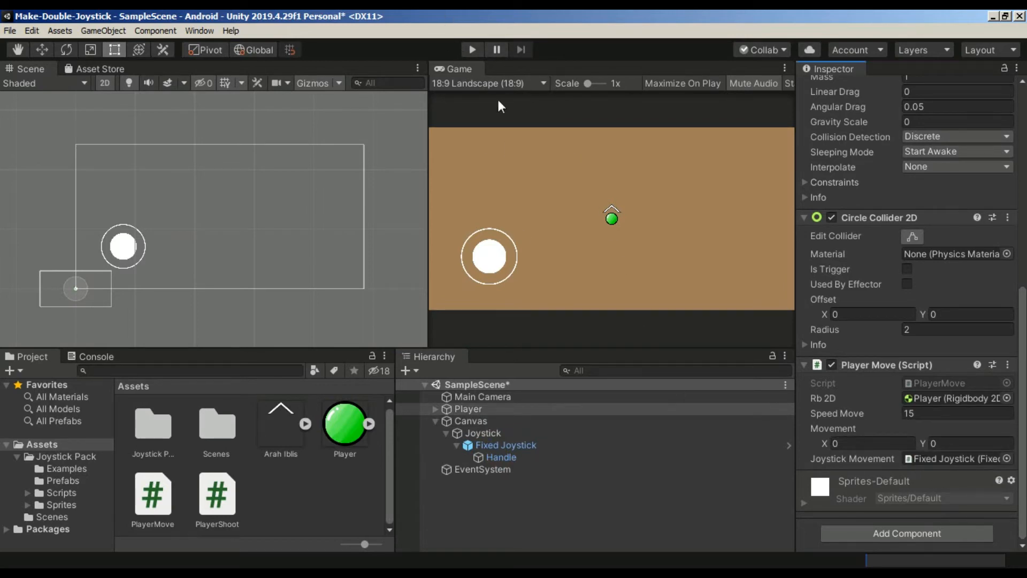
# Run the game and test moving the player with the on-screen joystick
pyautogui.click(471, 49)
pyautogui.moveTo(486, 262)
pyautogui.mouseDown()
pyautogui.moveTo(508, 266)
pyautogui.moveTo(470, 268)
pyautogui.moveTo(481, 222)
pyautogui.moveTo(514, 272)
pyautogui.moveTo(528, 207)
pyautogui.moveTo(496, 306)
pyautogui.moveTo(467, 220)
pyautogui.moveTo(488, 310)
pyautogui.moveTo(484, 230)
pyautogui.moveTo(468, 275)
pyautogui.moveTo(513, 243)
pyautogui.moveTo(467, 221)
pyautogui.moveTo(489, 268)
pyautogui.mouseUp()
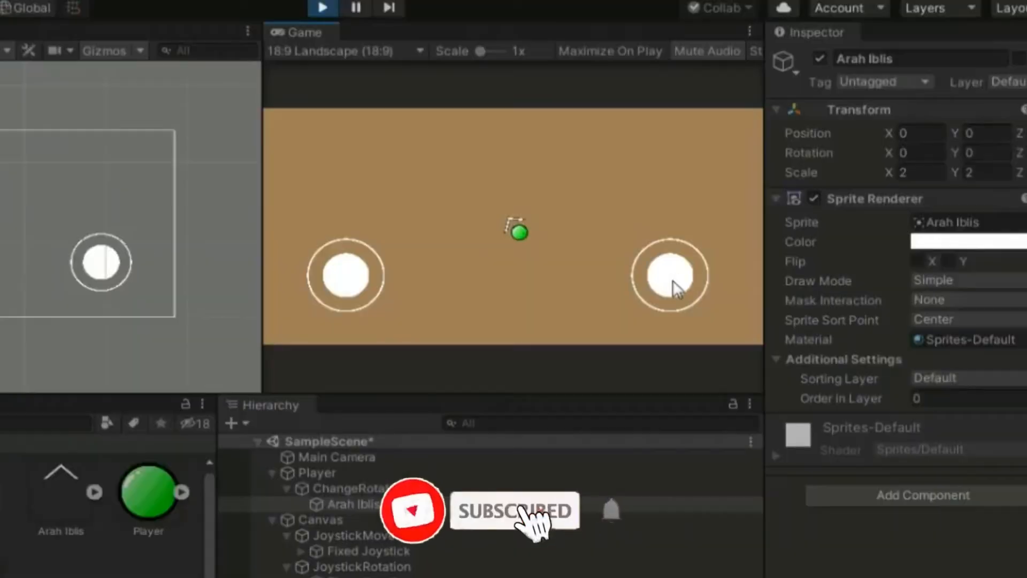
pyautogui.moveTo(722, 256)
pyautogui.mouseDown()
pyautogui.moveTo(698, 264)
pyautogui.moveTo(706, 231)
pyautogui.mouseUp()
pyautogui.moveTo(637, 233)
pyautogui.mouseDown()
pyautogui.moveTo(655, 223)
pyautogui.moveTo(637, 279)
pyautogui.moveTo(743, 289)
pyautogui.moveTo(671, 284)
pyautogui.mouseUp()
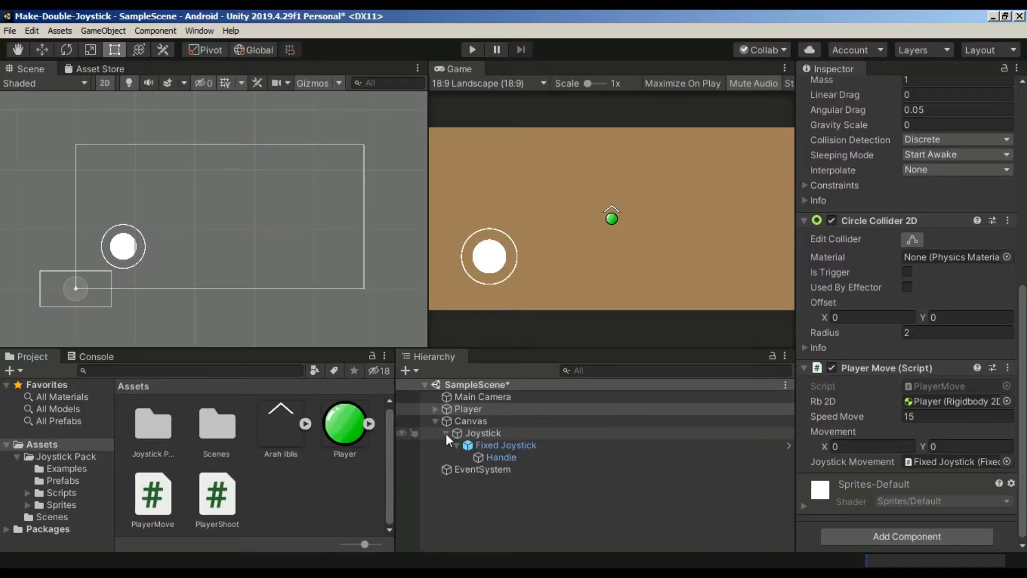
# Collapse the Joystick object under the Canvas and rename it JoystickMovement
pyautogui.click(445, 433)
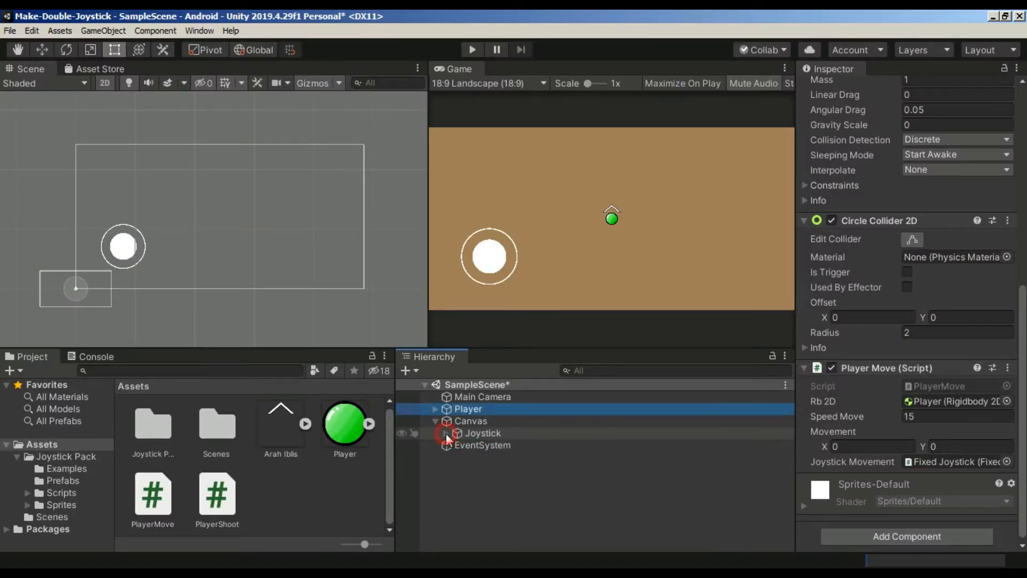
pyautogui.click(488, 433)
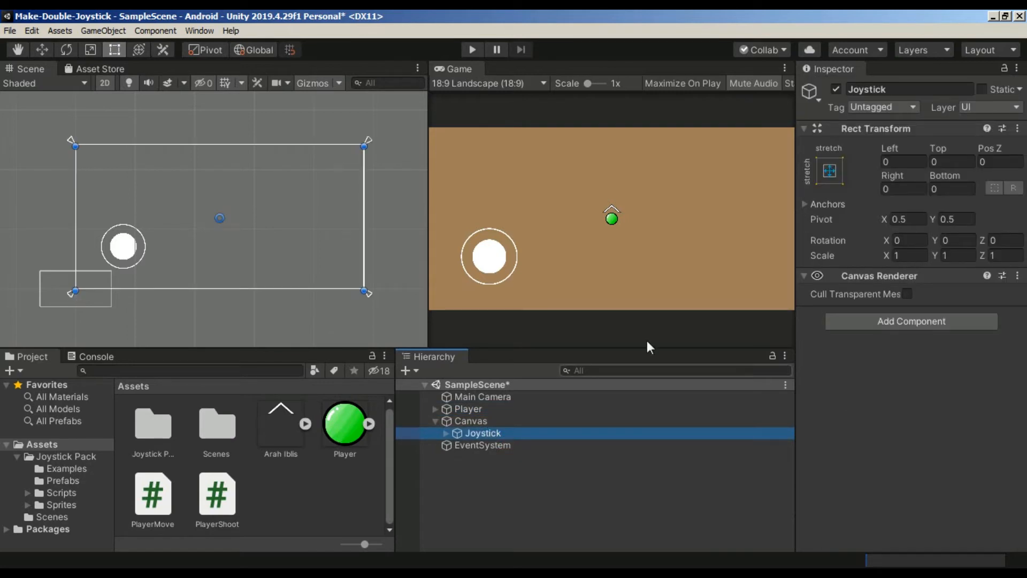
pyautogui.click(919, 88)
pyautogui.click(918, 89)
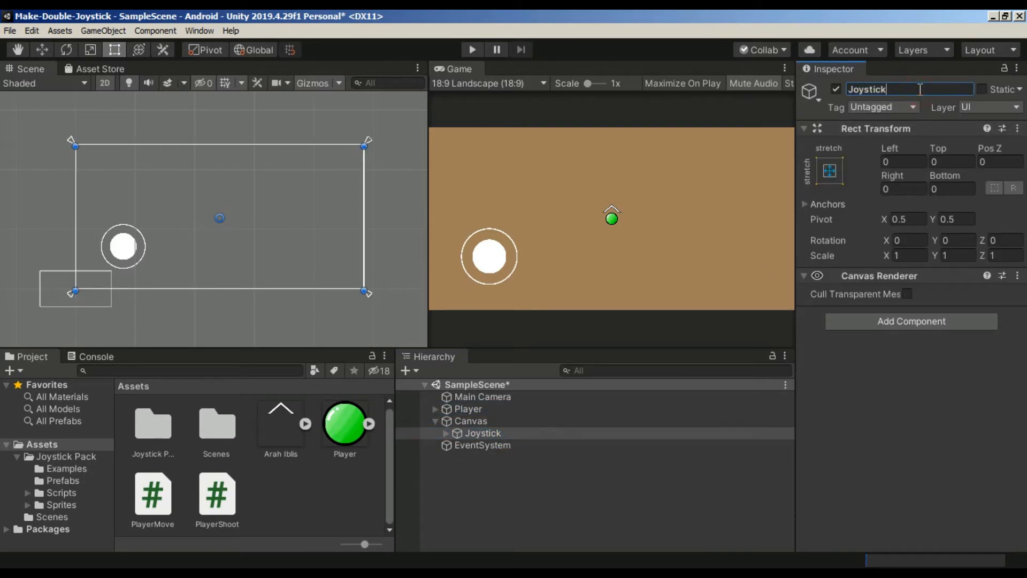
pyautogui.press('Return')
# Add a UI Panel under the Canvas and name it JoystickRotation
pyautogui.click(478, 422)
pyautogui.rightClick(482, 422)
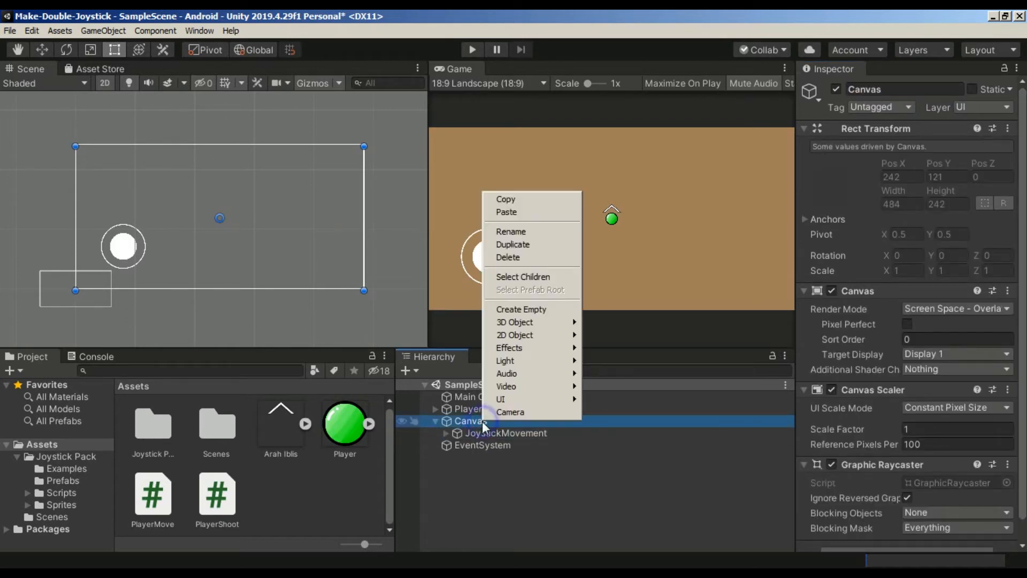
pyautogui.moveTo(522, 399)
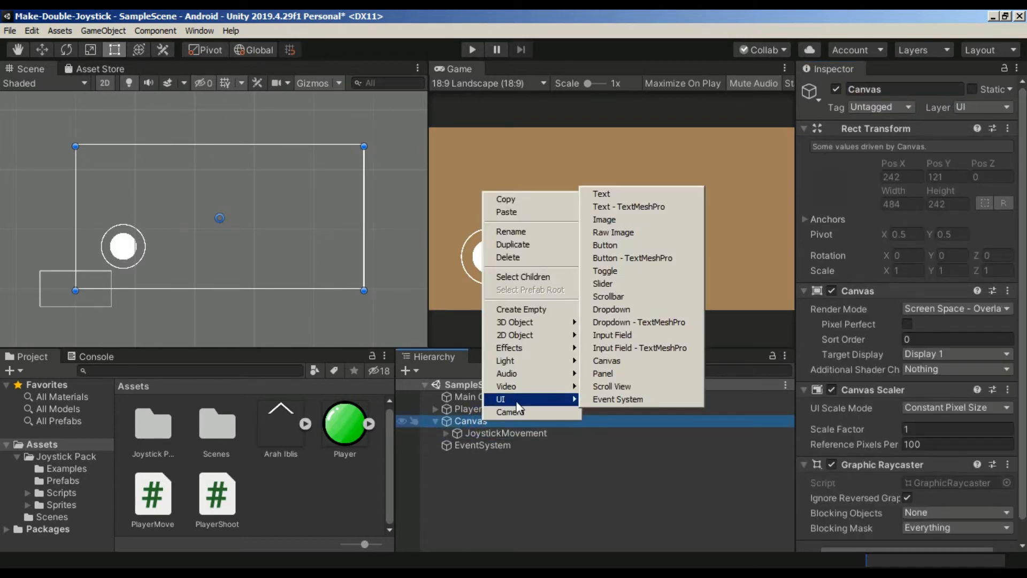
pyautogui.click(624, 374)
pyautogui.click(897, 91)
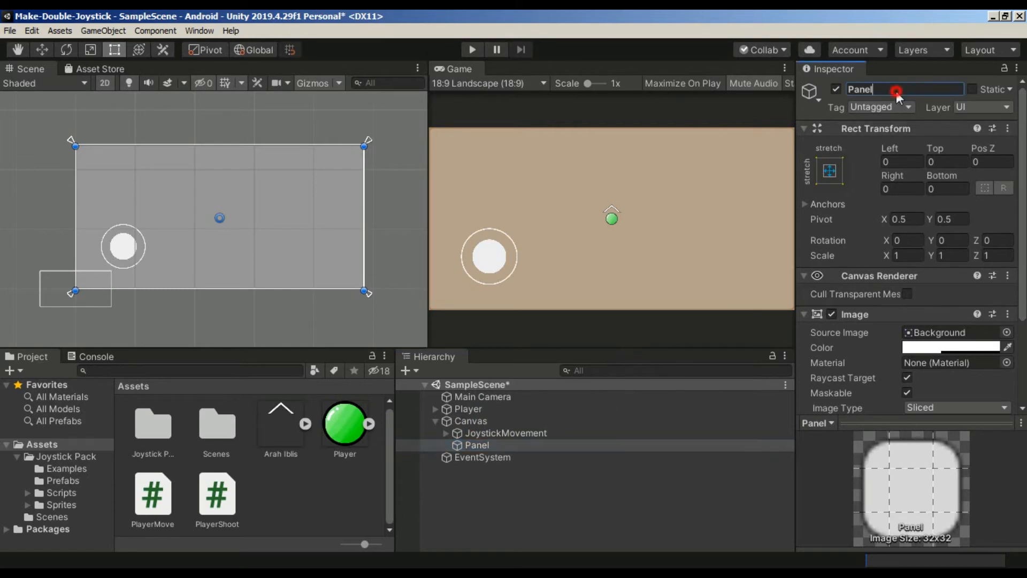
pyautogui.doubleClick(897, 91)
pyautogui.write('JoystickRotasi')
pyautogui.press('Return')
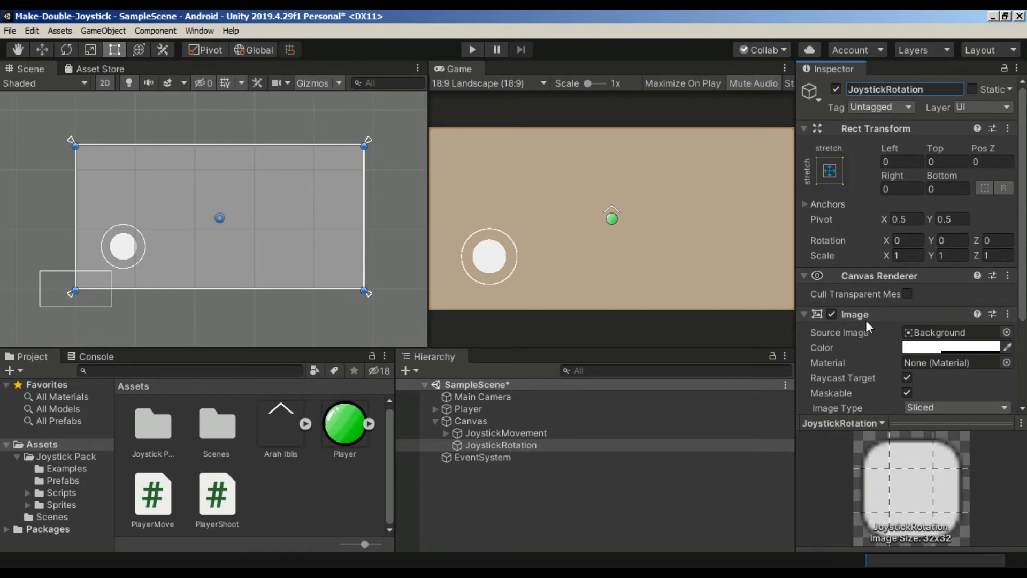
# Remove the Image component from JoystickRotation and add the Fixed Joystick prefab as its child
pyautogui.rightClick(876, 318)
pyautogui.click(916, 346)
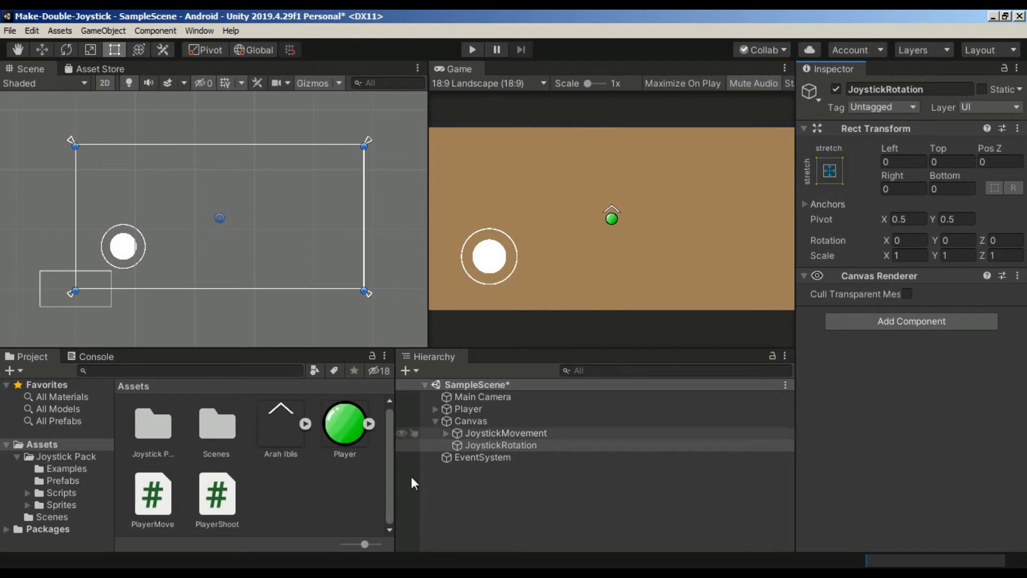
pyautogui.click(63, 480)
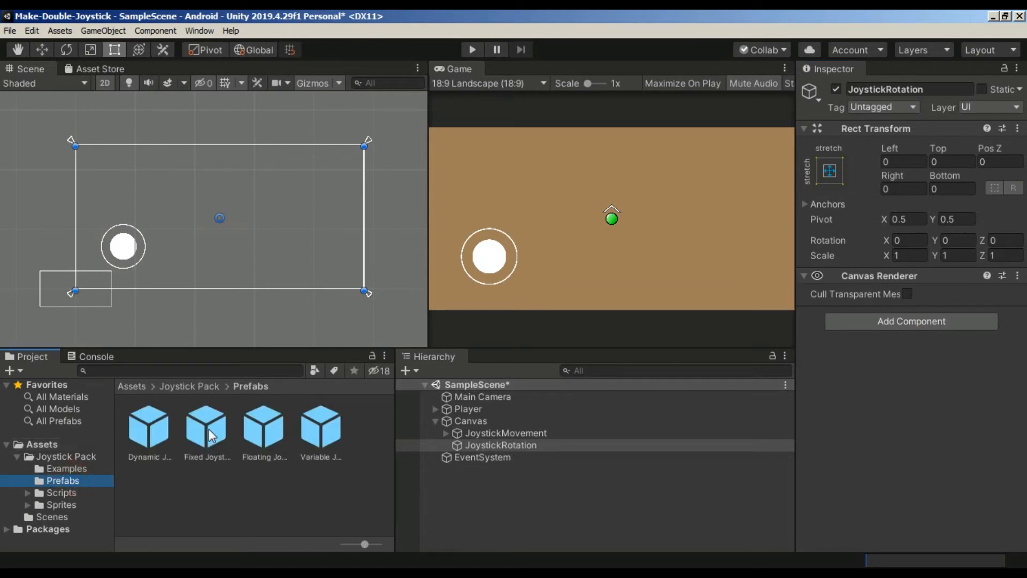
pyautogui.moveTo(209, 436); pyautogui.dragTo(512, 445)
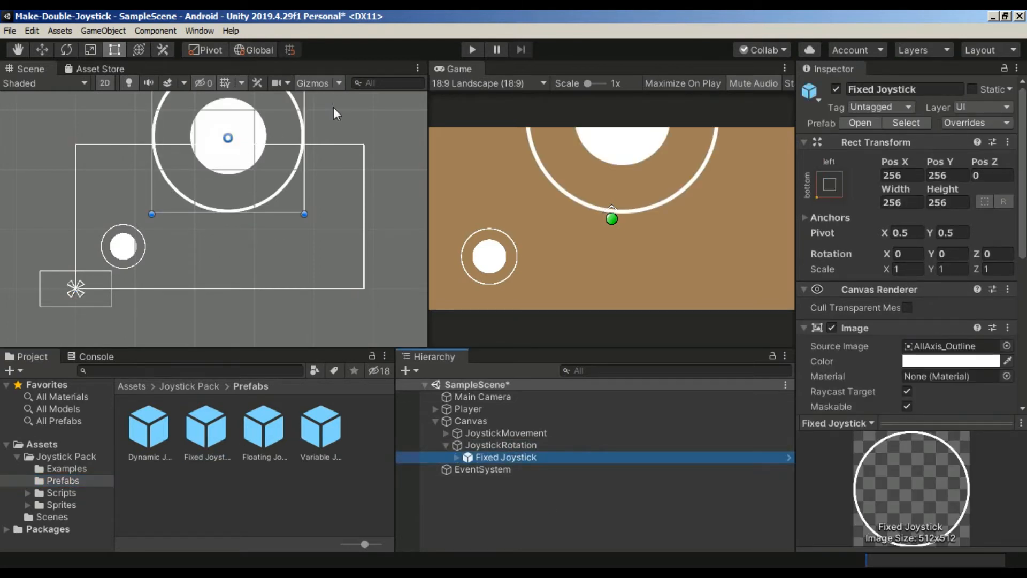
# Move the new Fixed Joystick into the canvas's lower-right area, at about Pos X 394 and Pos Y 75
pyautogui.press('w')
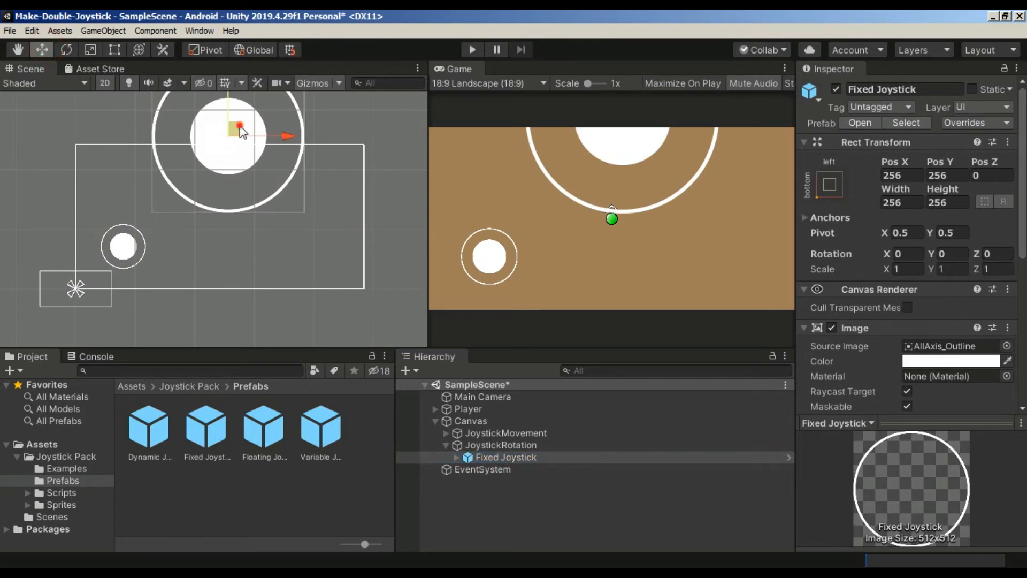
pyautogui.moveTo(237, 131); pyautogui.dragTo(321, 233)
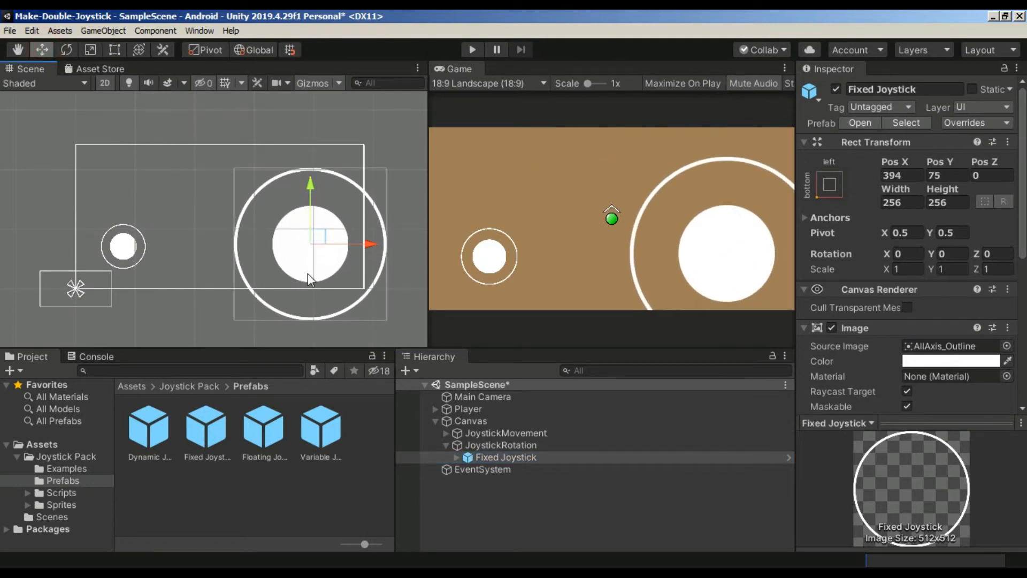
pyautogui.click(114, 50)
# Match the rotation joystick to the movement joystick by setting its Width and Height to 75 and Pos Y to 71
pyautogui.click(445, 433)
pyautogui.click(505, 445)
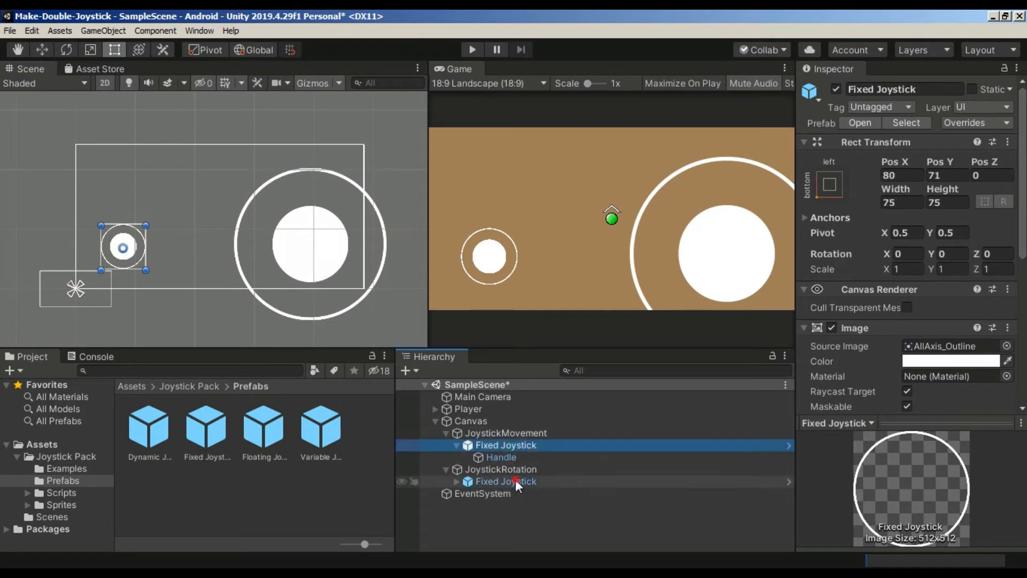
pyautogui.click(515, 481)
pyautogui.click(912, 203)
pyautogui.write('75')
pyautogui.press('Tab')
pyautogui.write('75')
pyautogui.click(506, 492)
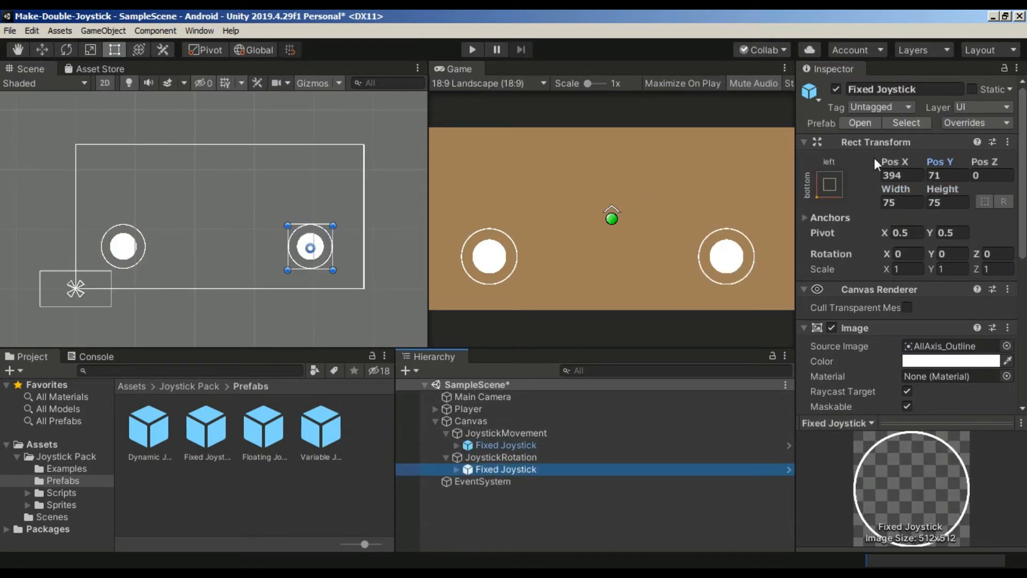
# Anchor the rotation joystick to the bottom-right corner of its parent
pyautogui.click(829, 182)
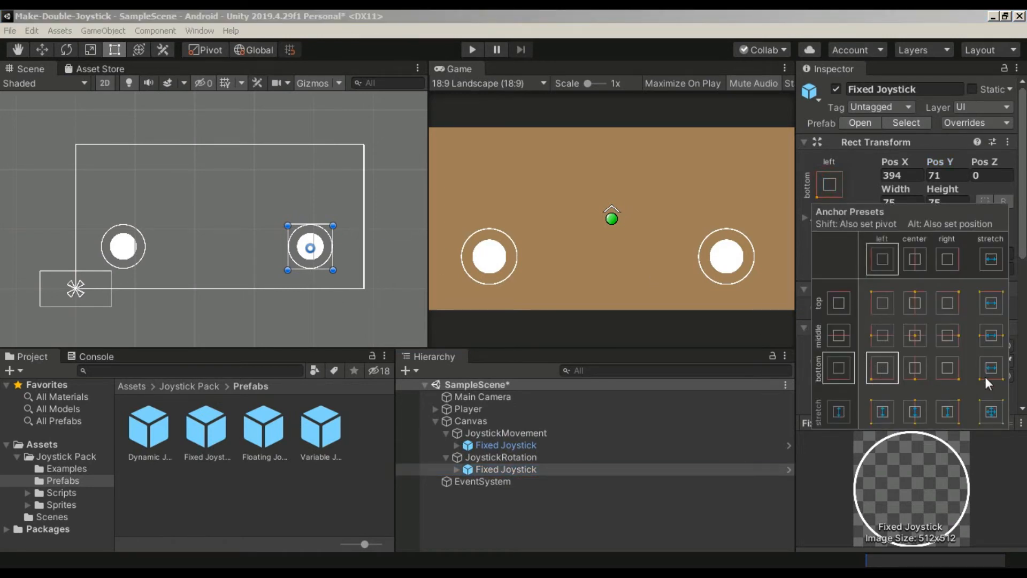
pyautogui.click(948, 369)
pyautogui.click(829, 178)
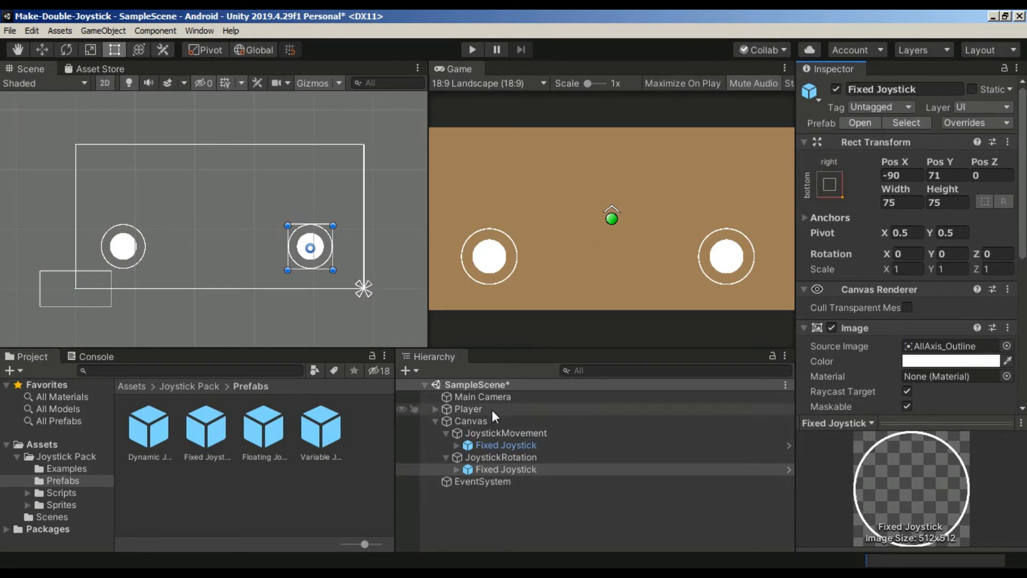
# Open the PlayerShoot script attached to the Player's Arah Iblis child in Visual Studio
pyautogui.click(439, 408)
pyautogui.click(435, 409)
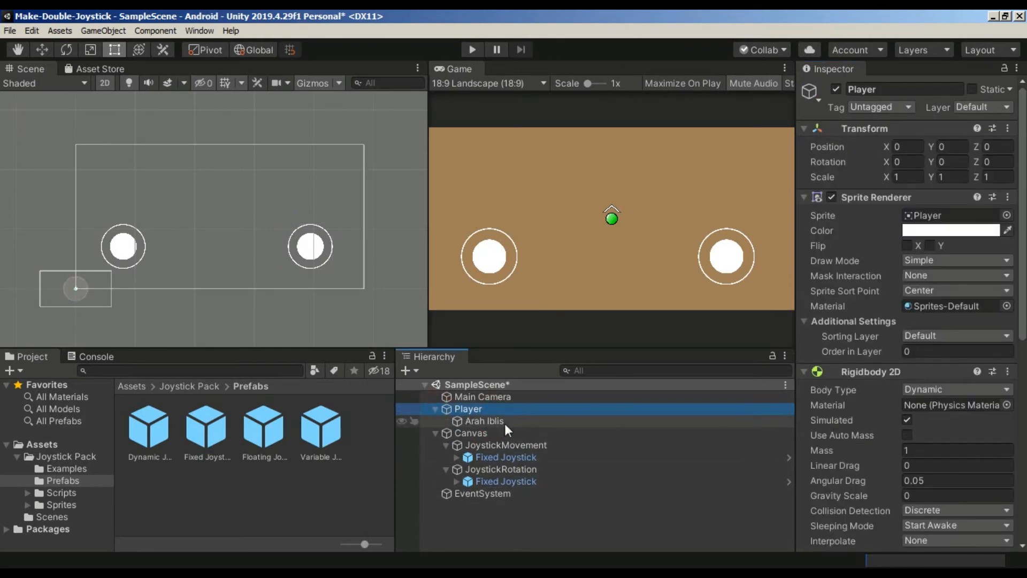
pyautogui.click(505, 421)
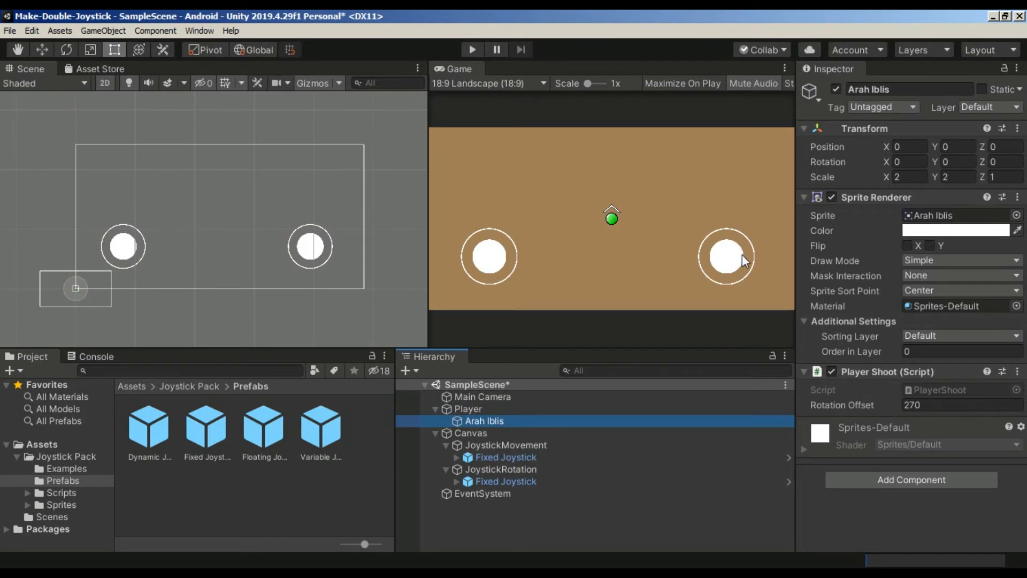
pyautogui.doubleClick(941, 388)
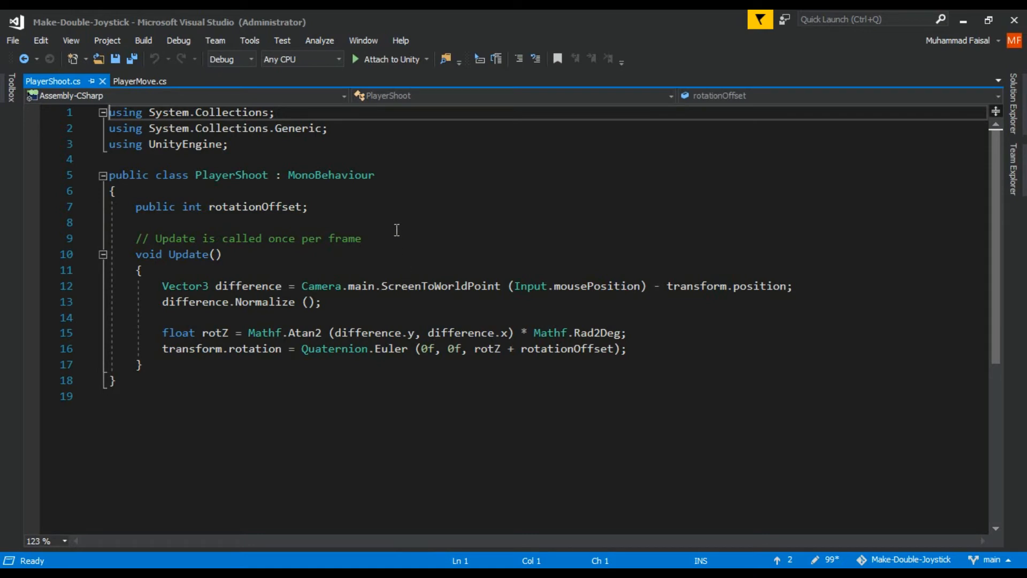
# Declare the variable public Joystick joystickRotation and comment out the four lines of mouse-based rotation code in Update
pyautogui.click(381, 207)
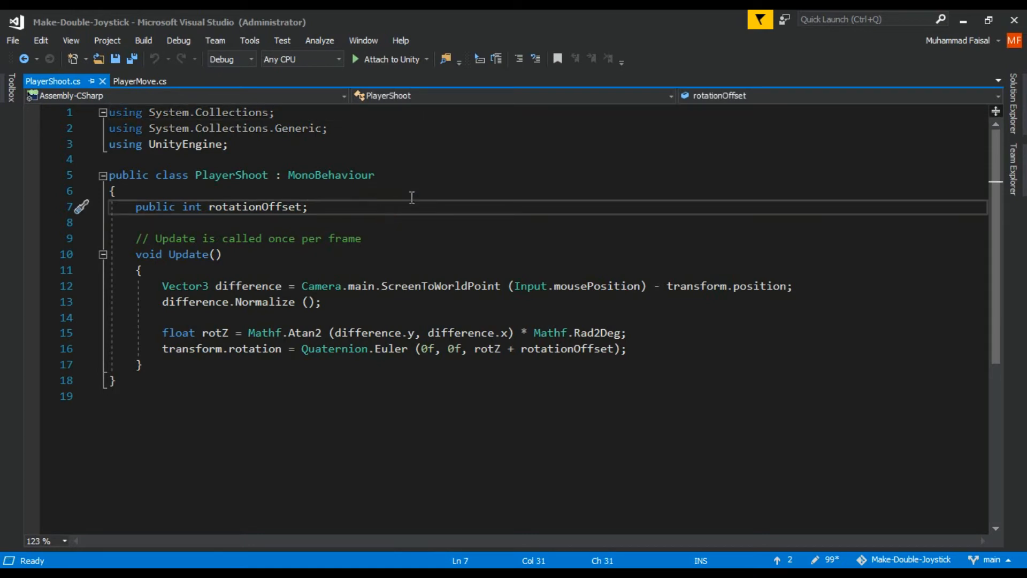
pyautogui.press('Return')
pyautogui.press('Return')
pyautogui.write('public Joystick joystickRotation;')
pyautogui.click(162, 379)
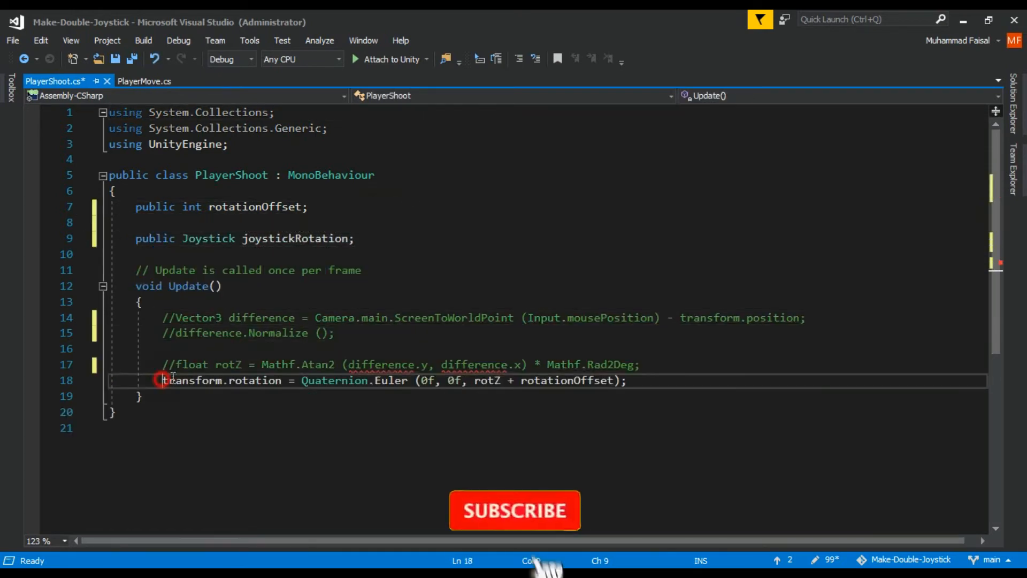
pyautogui.write('//')
# Add Vector3 moveVector = (Vector3.up * joystickRotation.Horizontal + Vector3.left * joystickRotation.Vertical); below the commented code in Update
pyautogui.click(689, 382)
pyautogui.press('Return')
pyautogui.press('Return')
pyautogui.write('Vector3 moveVector = (Vector3.up ')
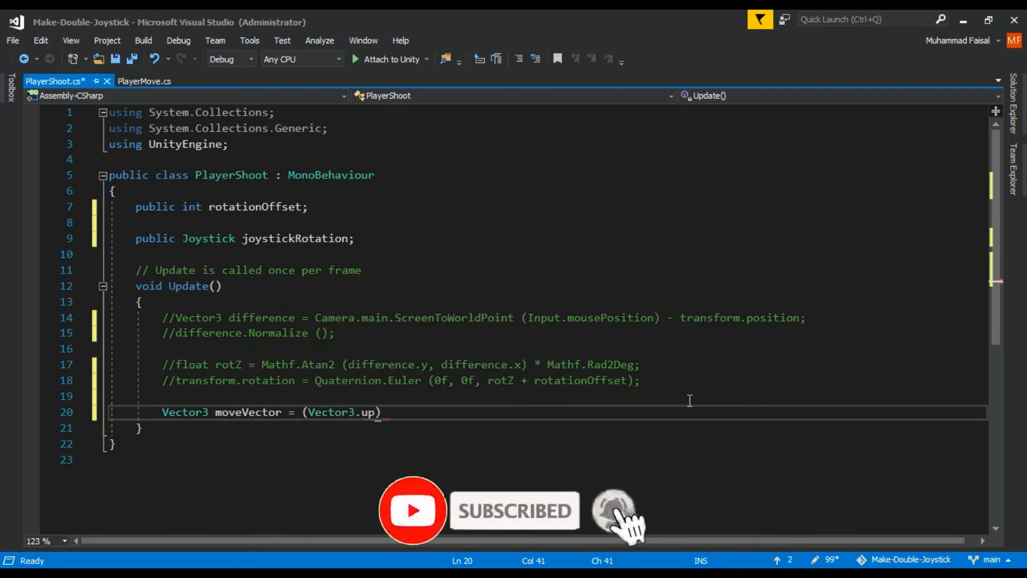
pyautogui.write('* joystickRotation.Horizontal + Vector3.left ')
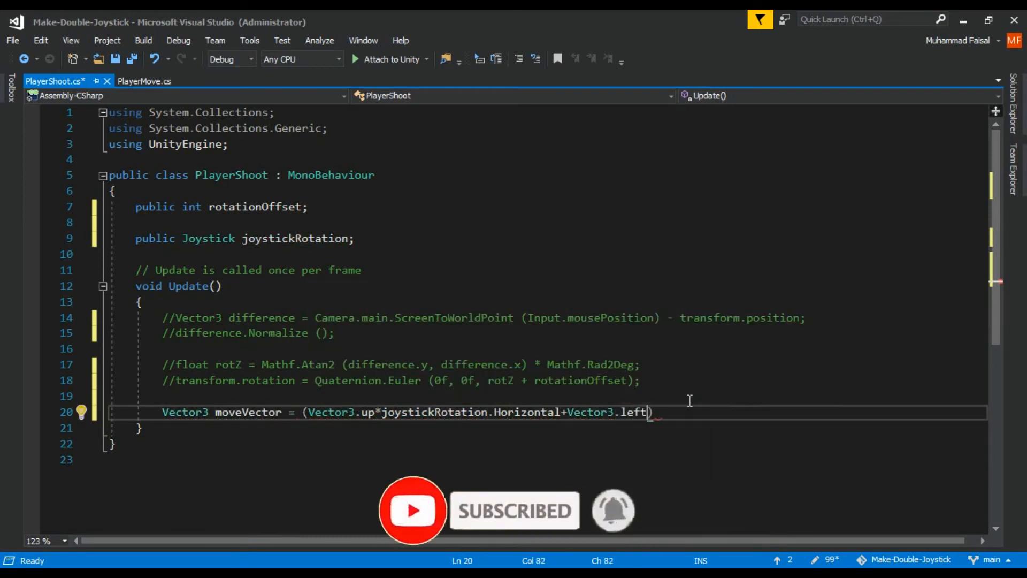
pyautogui.write('* joystickRotation.Vertical);')
# When joystickRotation's Horizontal or Vertical is not 0, set transform.rotation to Quaternion.LookRotation(Vector3.forward, moveVector), and save the script
pyautogui.press('Return')
pyautogui.write('if(joystickRotation.Horizontal')
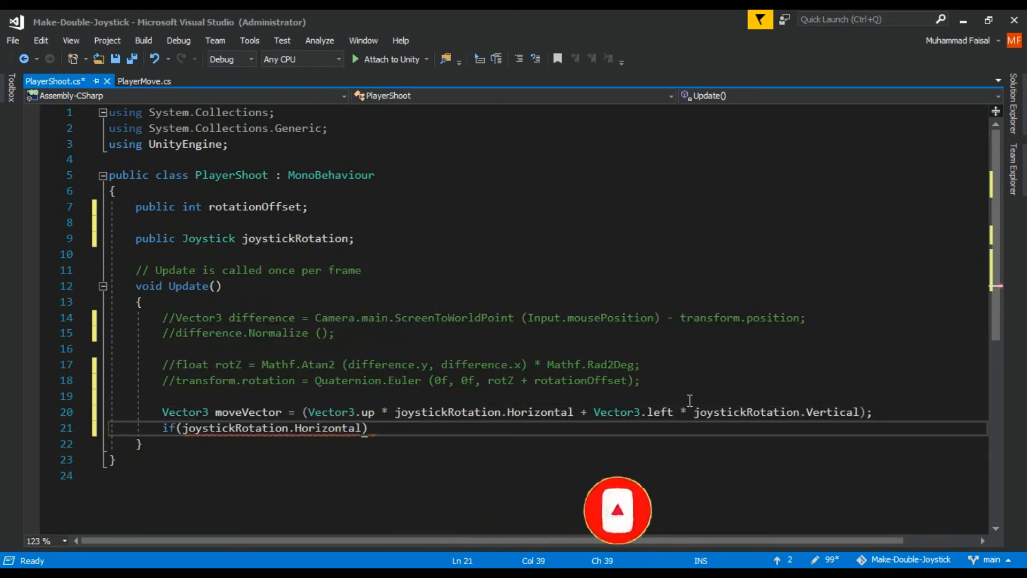
pyautogui.write('!=0||joystickRotation.Vertical!=0)')
pyautogui.press('Return')
pyautogui.write('{')
pyautogui.press('Return')
pyautogui.write('tran')
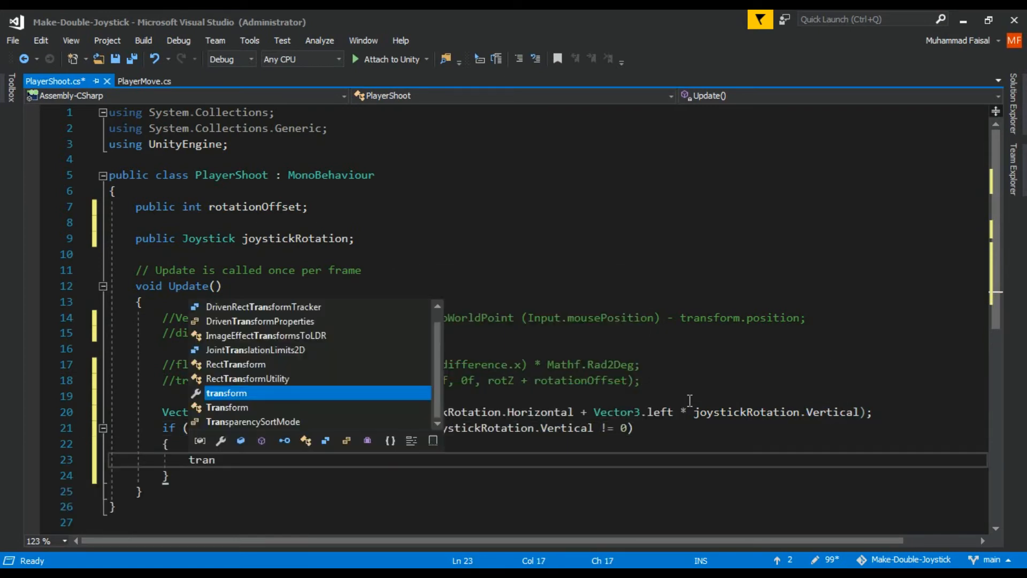
pyautogui.write('sform.rotation = Quaternion.LookRotation(Vector3.forward,moveve')
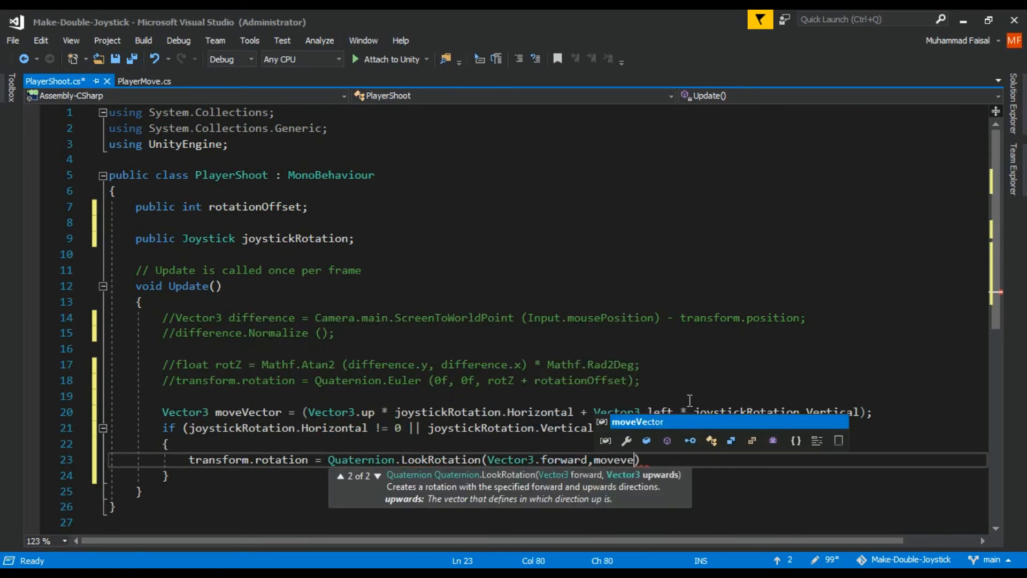
pyautogui.write(');')
pyautogui.hotkey('ctrl', 's')
pyautogui.click(442, 491)
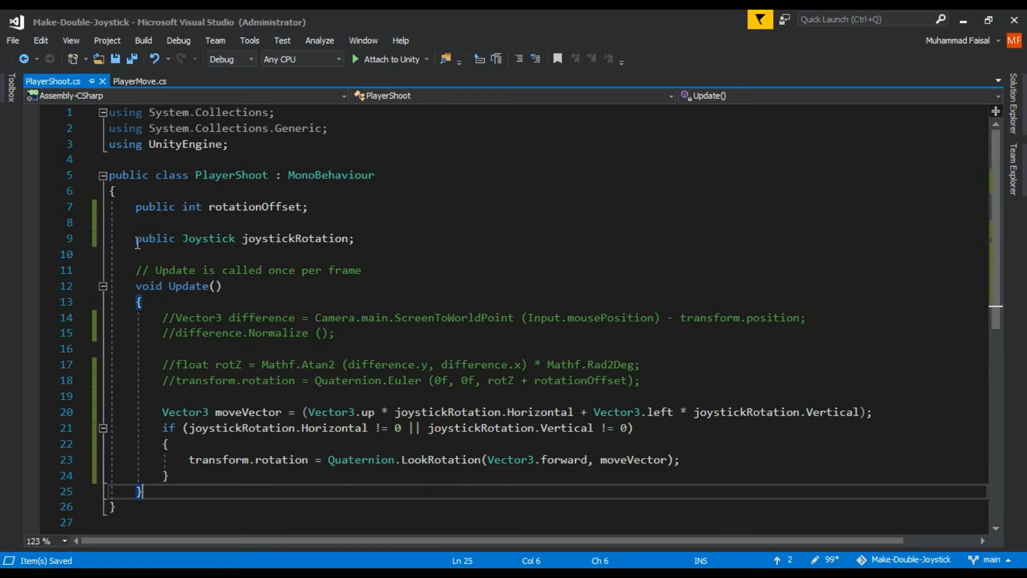
# Review the joystickRotation declaration and the commented-out mouse rotation lines in the PlayerShoot script
pyautogui.moveTo(136, 238); pyautogui.dragTo(355, 238)
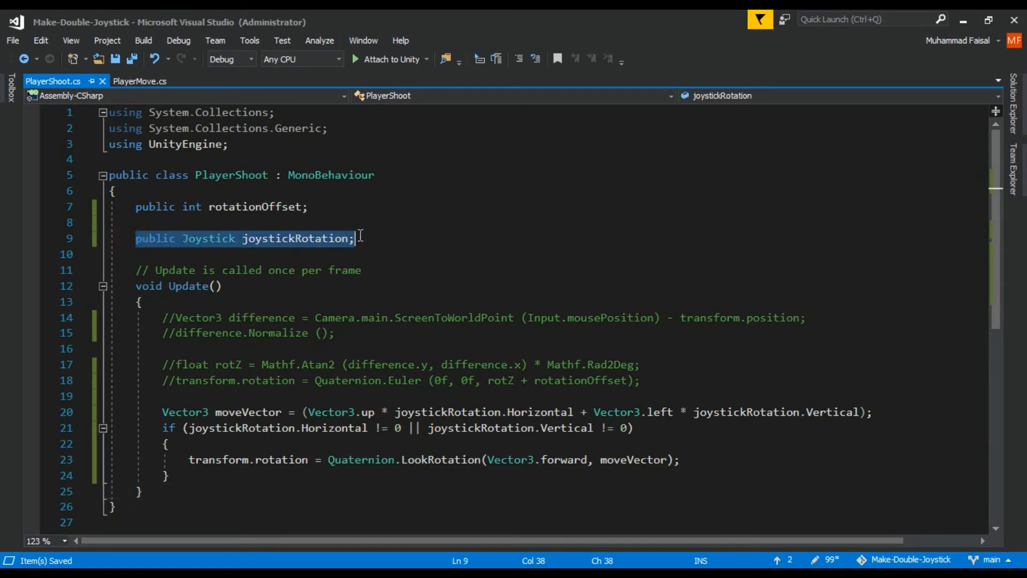
pyautogui.click(359, 237)
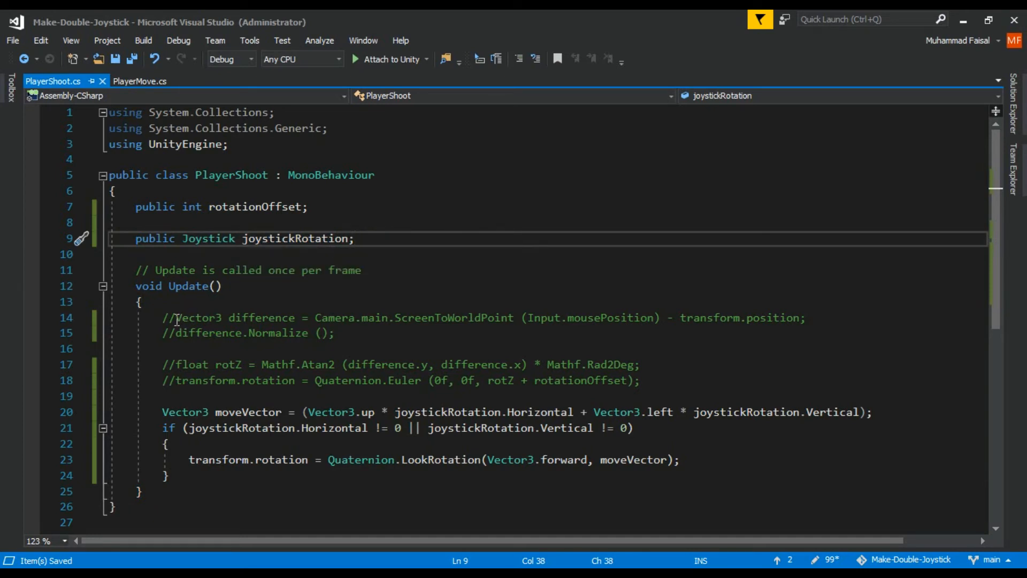
pyautogui.moveTo(177, 318); pyautogui.dragTo(642, 380)
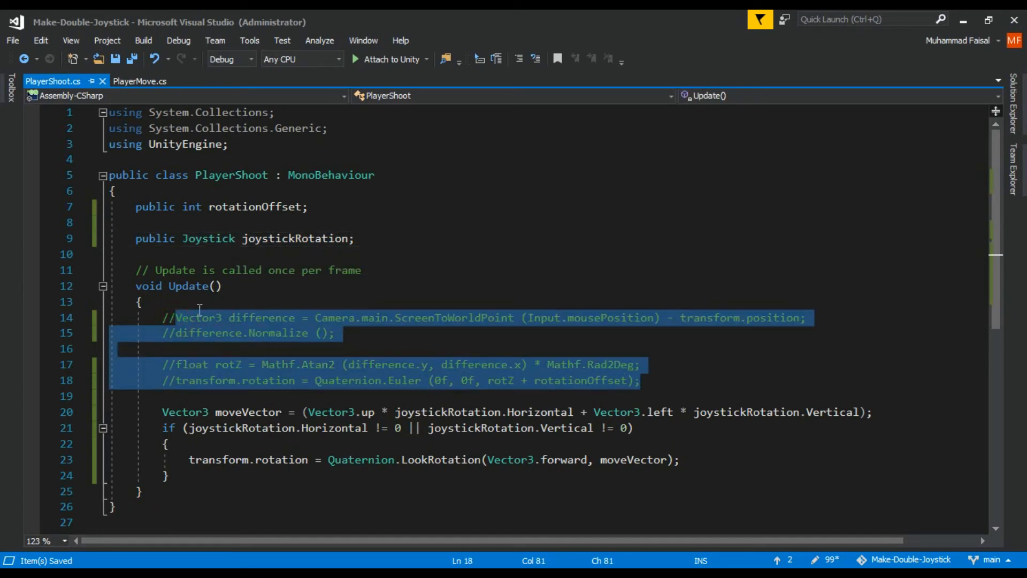
pyautogui.click(165, 317)
pyautogui.click(164, 317)
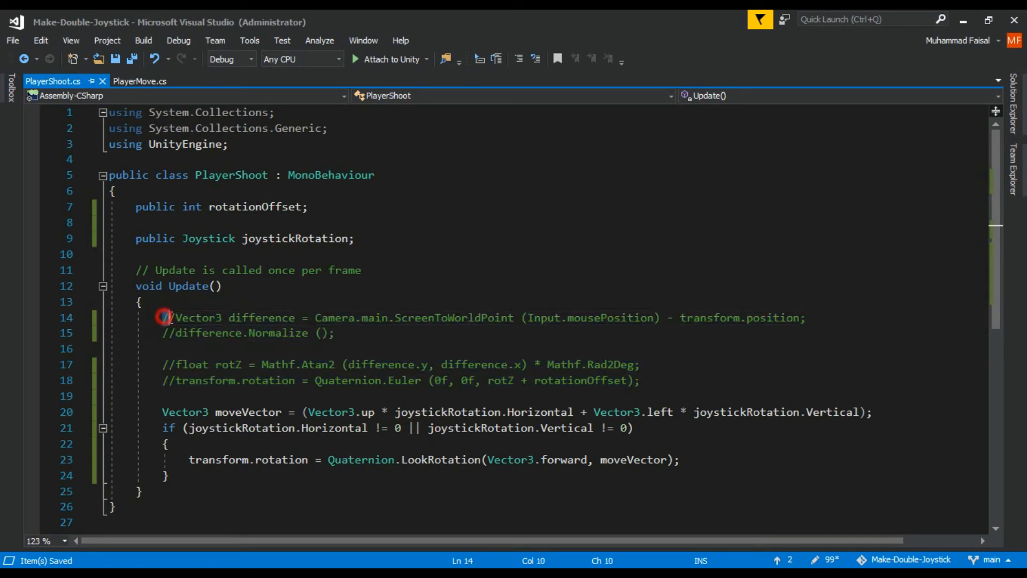
pyautogui.click(184, 318)
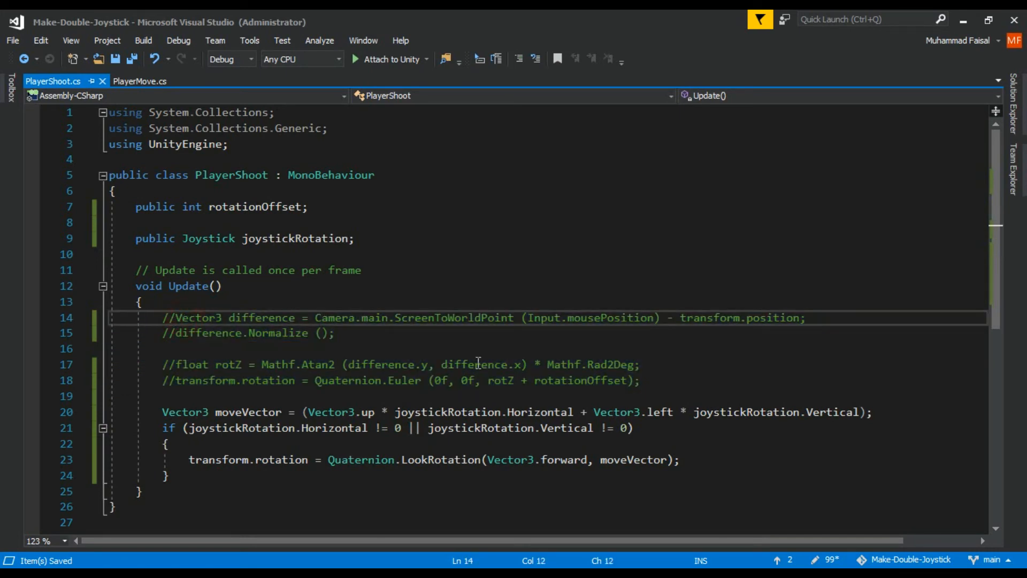
pyautogui.moveTo(651, 383); pyautogui.dragTo(182, 318)
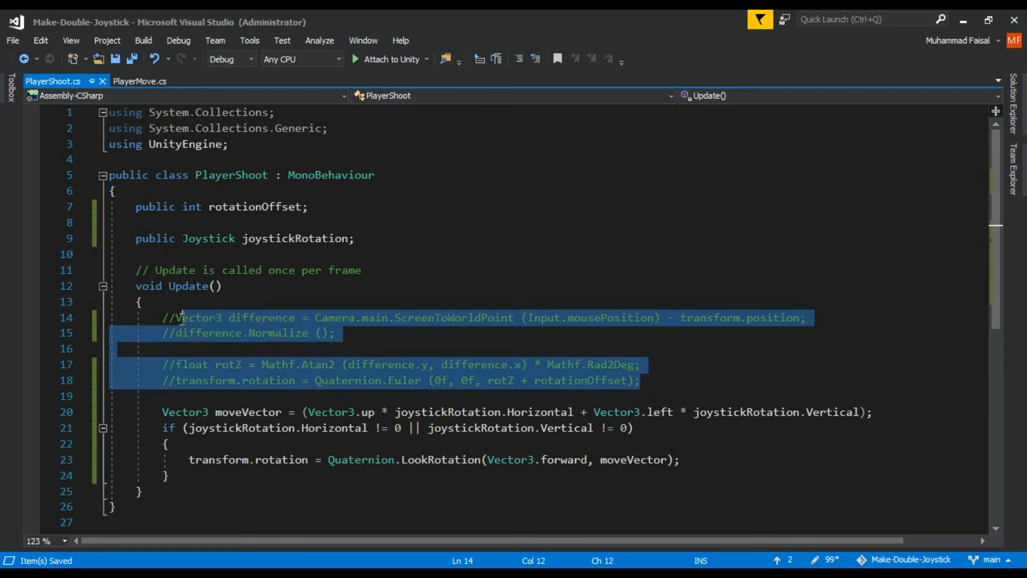
pyautogui.click(244, 391)
# Examine the moveVector calculation and both conditions of the if statement in Update
pyautogui.moveTo(163, 412); pyautogui.dragTo(213, 475)
pyautogui.click(225, 474)
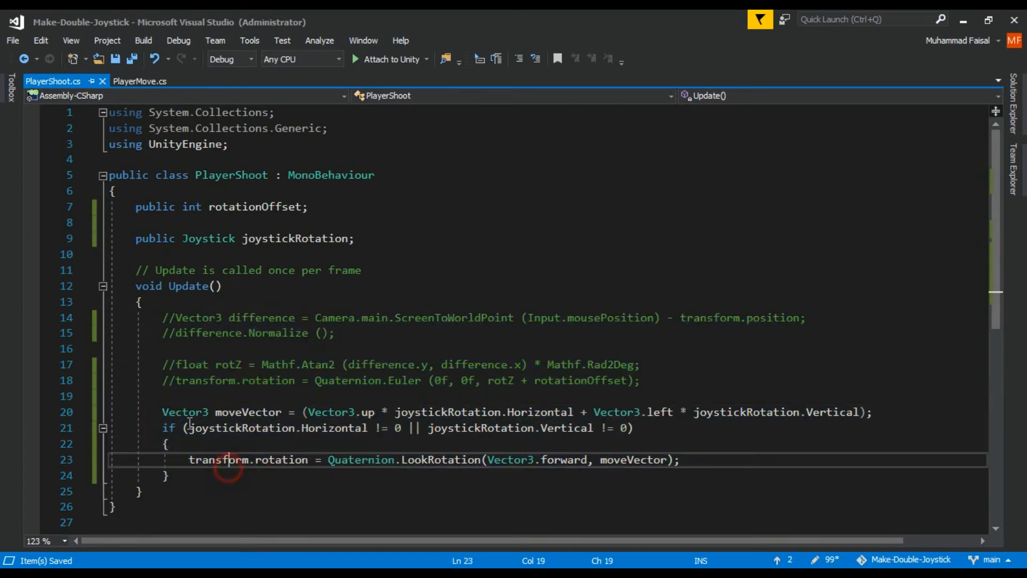
pyautogui.moveTo(215, 412); pyautogui.dragTo(289, 412)
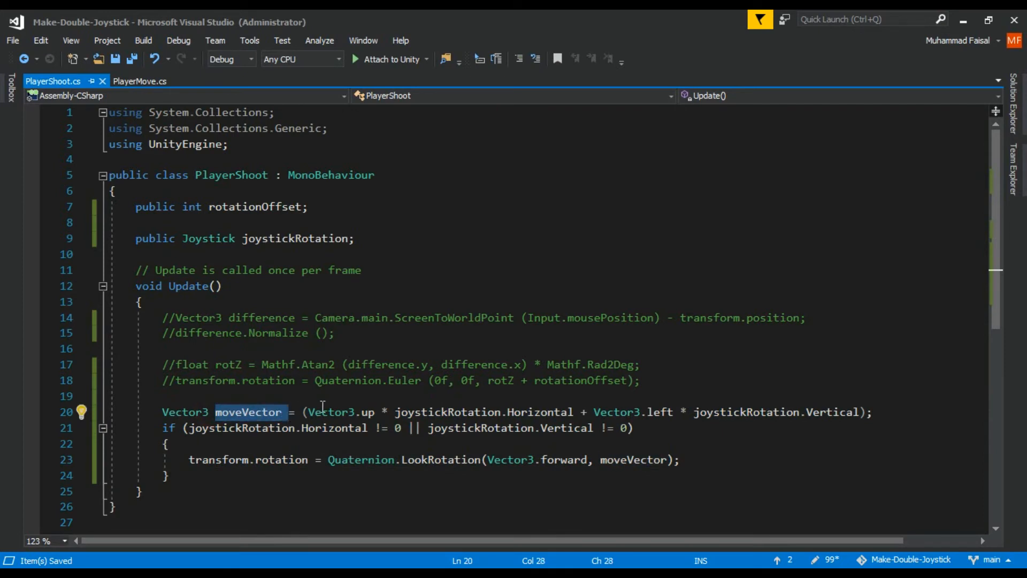
pyautogui.click(320, 411)
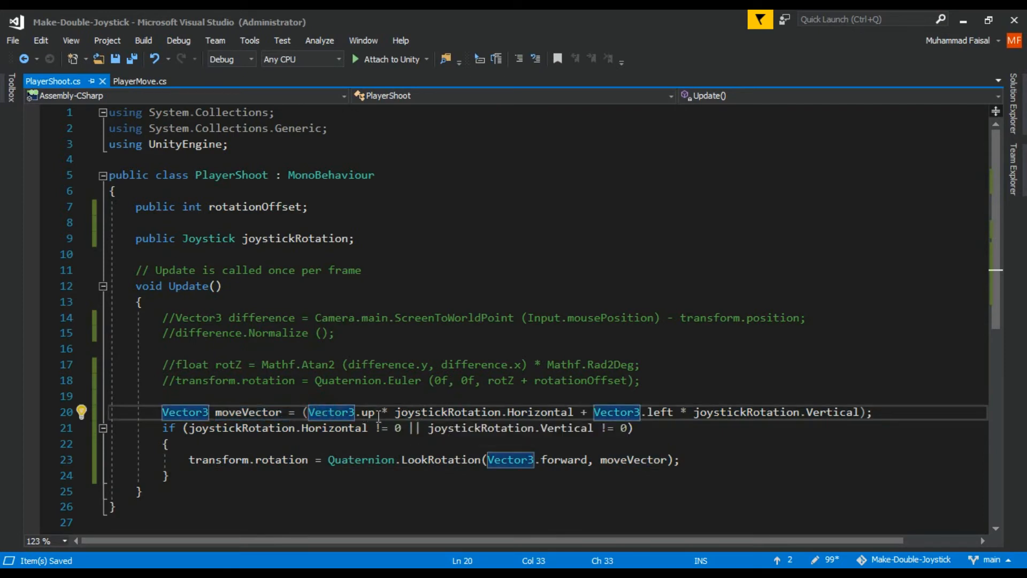
pyautogui.doubleClick(509, 412)
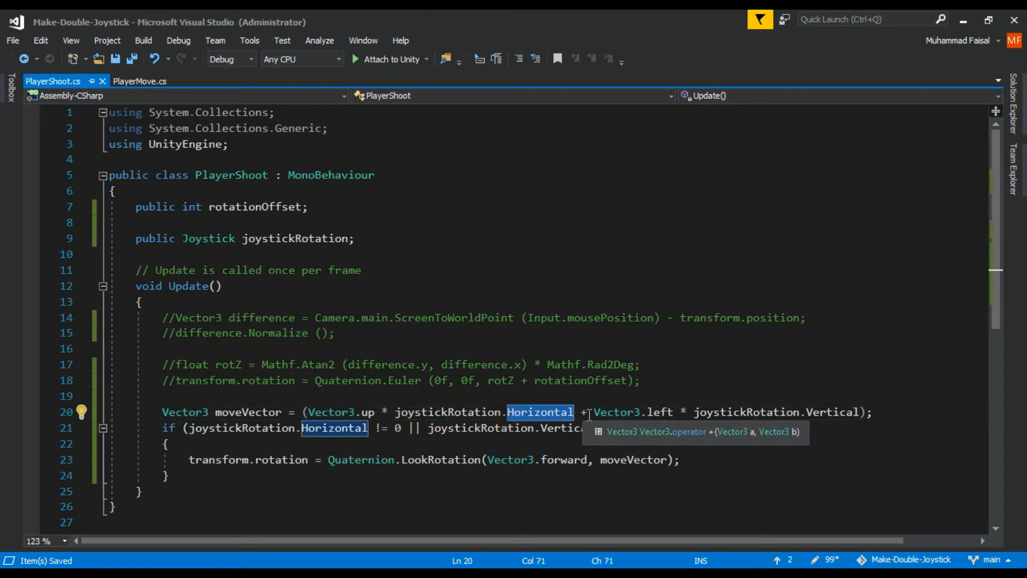
pyautogui.doubleClick(603, 412)
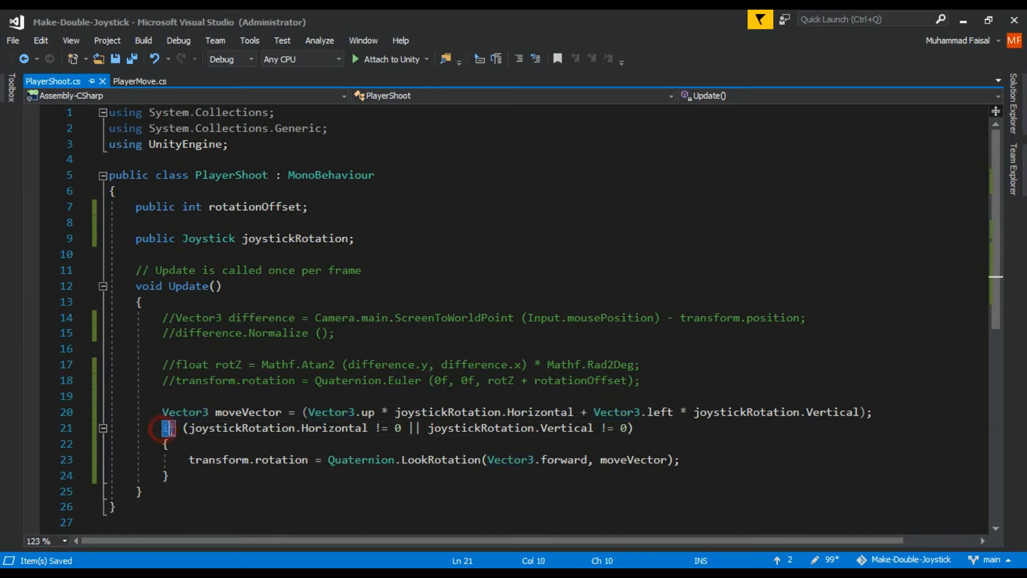
pyautogui.doubleClick(167, 428)
pyautogui.moveTo(190, 428); pyautogui.dragTo(383, 428)
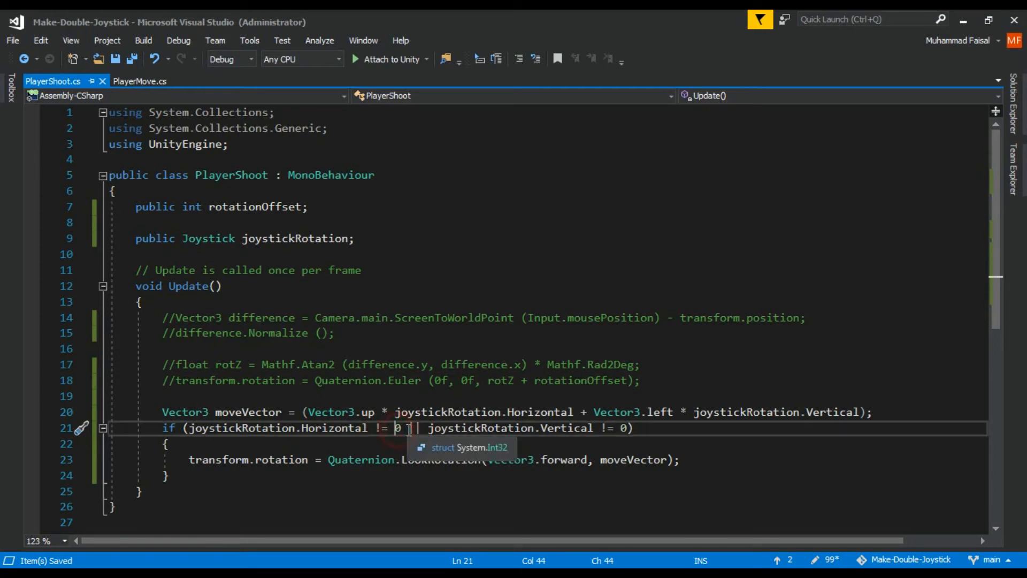
pyautogui.moveTo(409, 428); pyautogui.dragTo(416, 429)
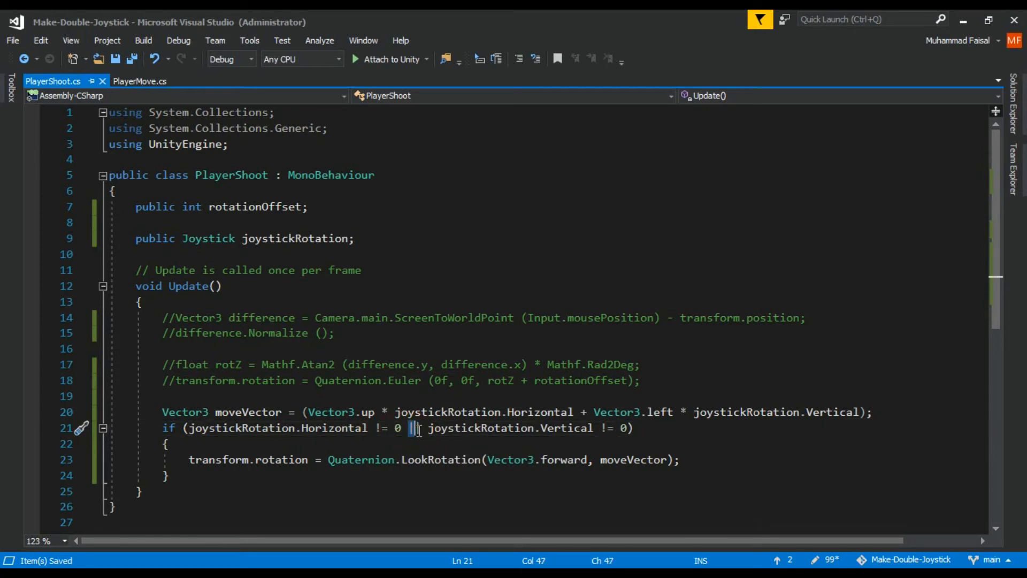
pyautogui.click(411, 429)
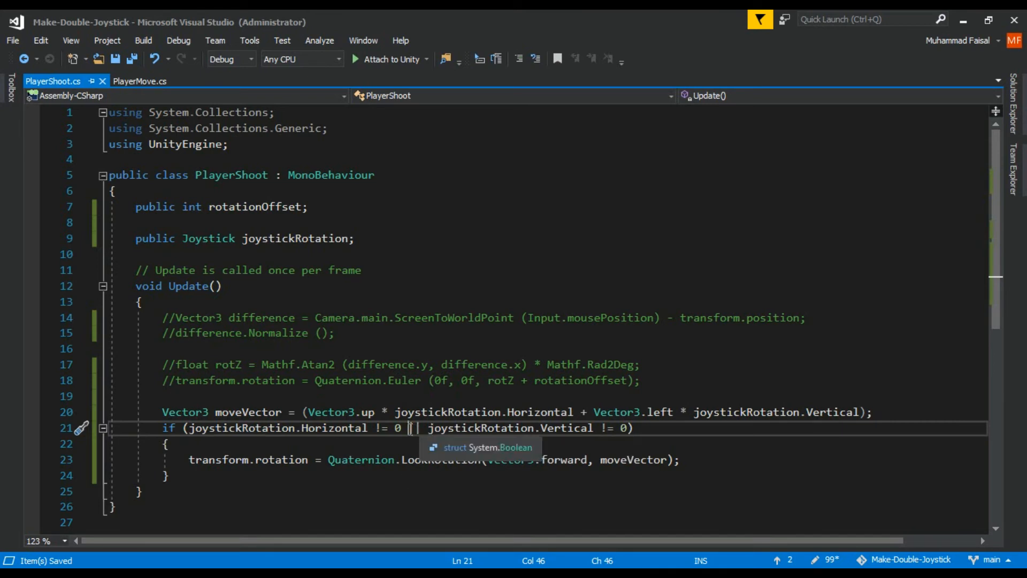
pyautogui.moveTo(427, 428); pyautogui.dragTo(600, 430)
pyautogui.click(633, 428)
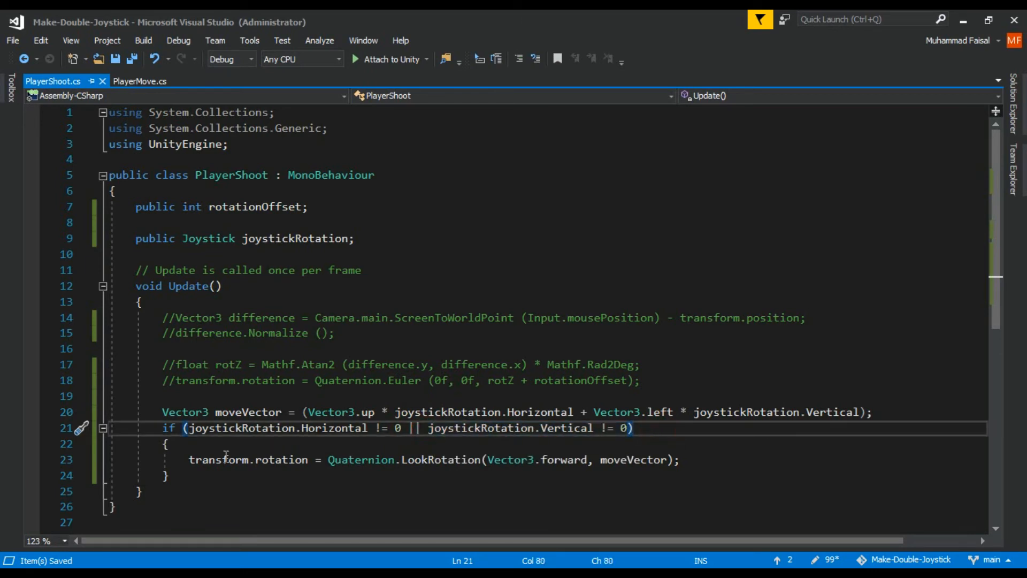
# Review the line in Update that sets transform.rotation with Quaternion.LookRotation
pyautogui.moveTo(188, 460); pyautogui.dragTo(686, 461)
pyautogui.click(701, 463)
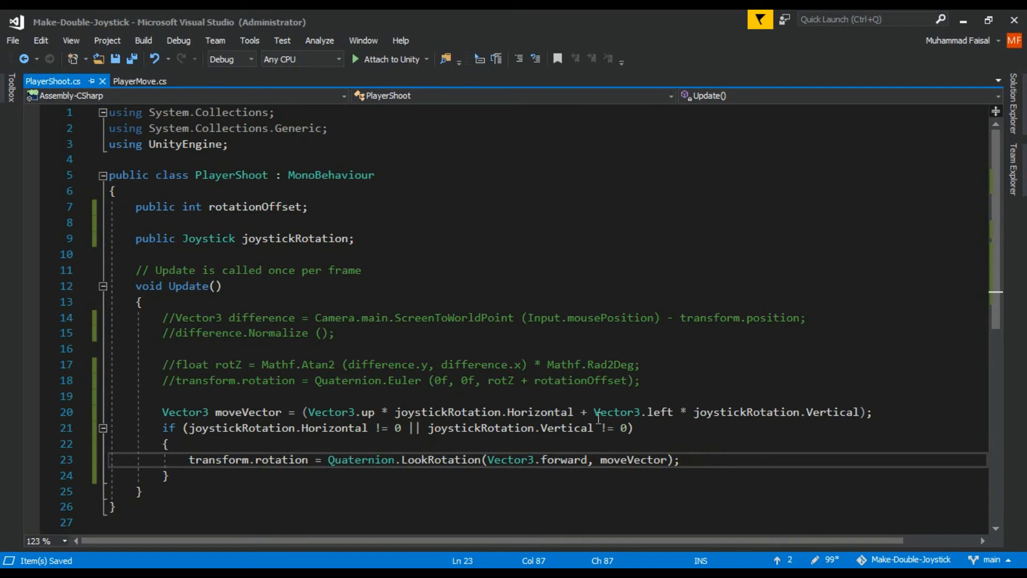
# Switch to Unity, assign the Fixed Joystick under JoystickRotation to Arah Iblis's Joystick Rotation property, and test the rotation joystick in play mode
pyautogui.click(238, 565)
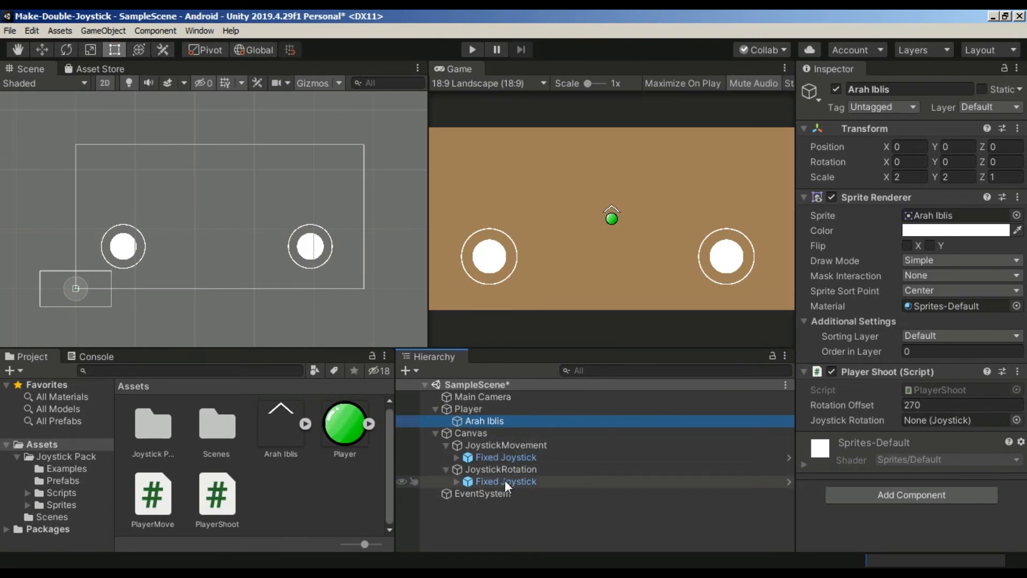
pyautogui.moveTo(544, 483); pyautogui.dragTo(934, 419)
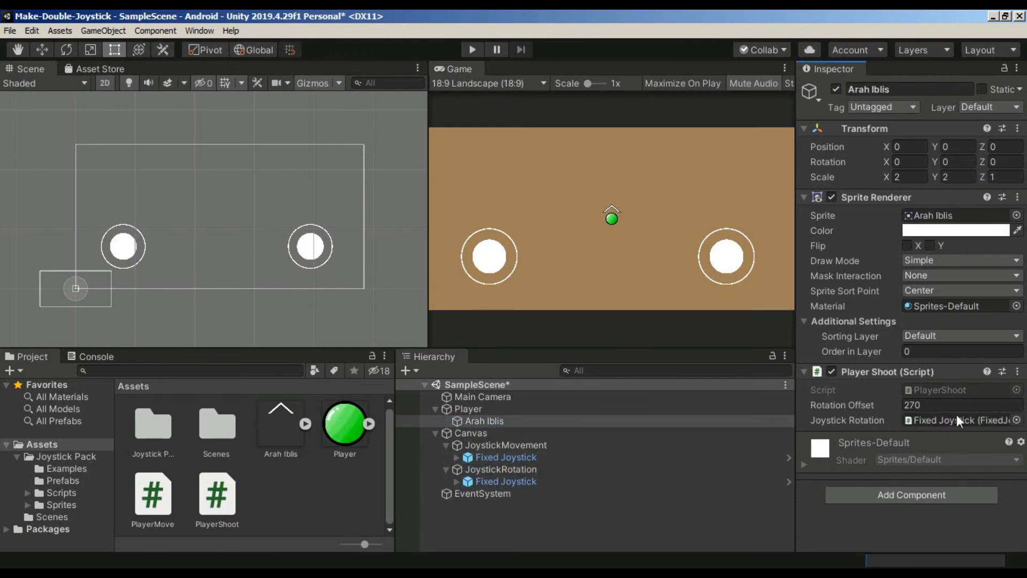
pyautogui.click(470, 50)
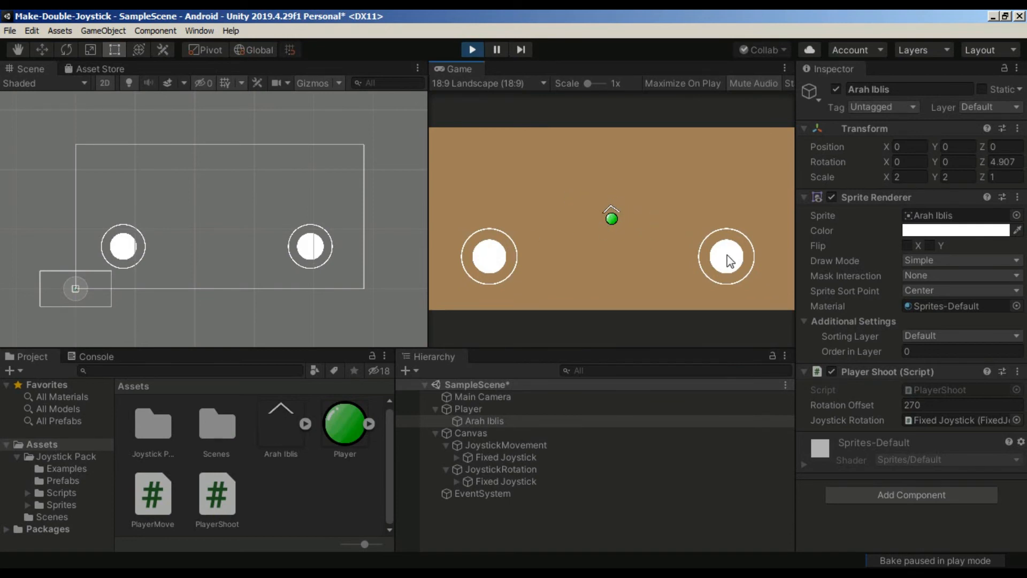
pyautogui.moveTo(729, 260)
pyautogui.mouseDown()
pyautogui.moveTo(725, 253)
pyautogui.moveTo(729, 273)
pyautogui.moveTo(689, 242)
pyautogui.moveTo(698, 179)
pyautogui.moveTo(635, 193)
pyautogui.moveTo(605, 291)
pyautogui.moveTo(604, 193)
pyautogui.moveTo(743, 225)
pyautogui.moveTo(746, 281)
pyautogui.moveTo(750, 254)
pyautogui.moveTo(715, 247)
pyautogui.moveTo(744, 255)
pyautogui.moveTo(732, 247)
pyautogui.moveTo(756, 227)
pyautogui.moveTo(733, 282)
pyautogui.moveTo(692, 245)
pyautogui.moveTo(612, 232)
pyautogui.moveTo(633, 193)
pyautogui.moveTo(727, 210)
pyautogui.moveTo(739, 191)
pyautogui.moveTo(754, 194)
pyautogui.mouseUp()
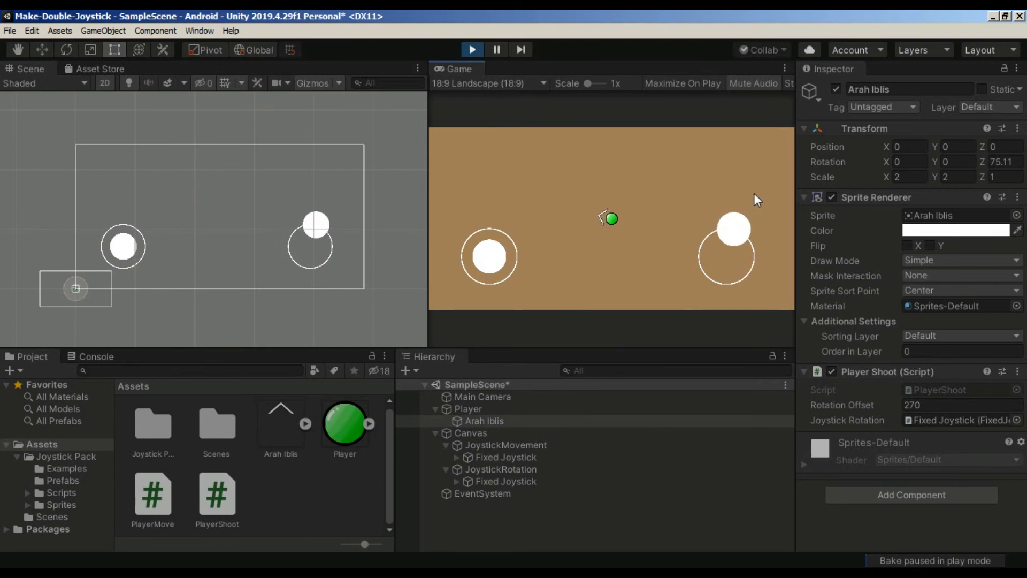
pyautogui.hotkey('ctrl', 'p')
# Create an empty child object under Player and name it ChangeRotation
pyautogui.click(511, 420)
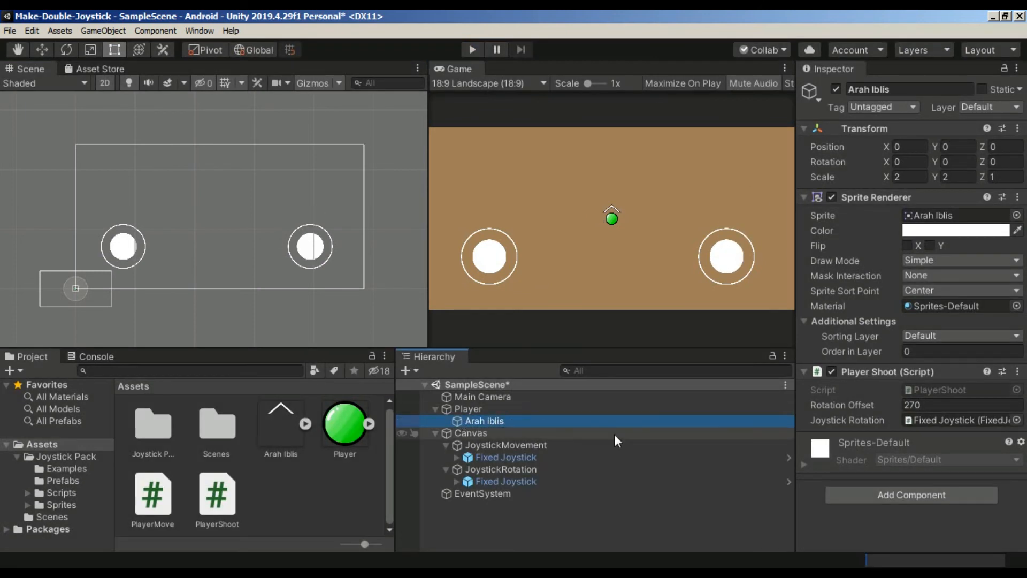
pyautogui.rightClick(473, 408)
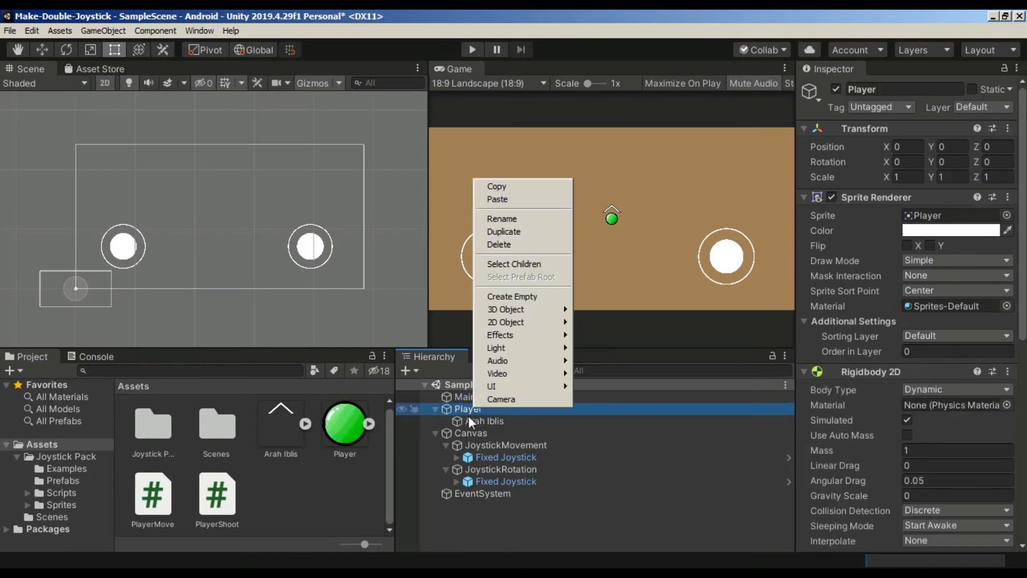
pyautogui.click(527, 296)
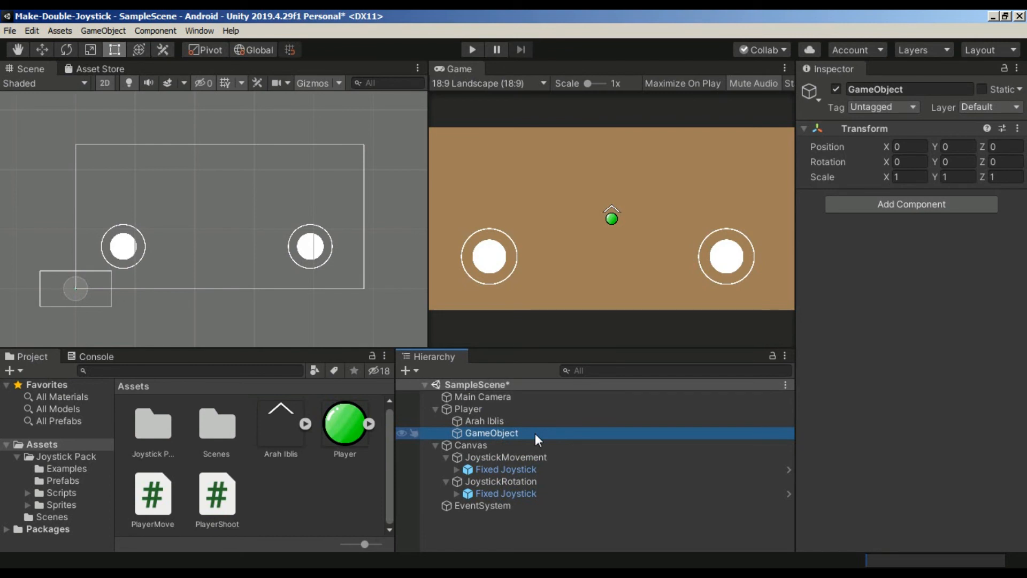
pyautogui.click(907, 89)
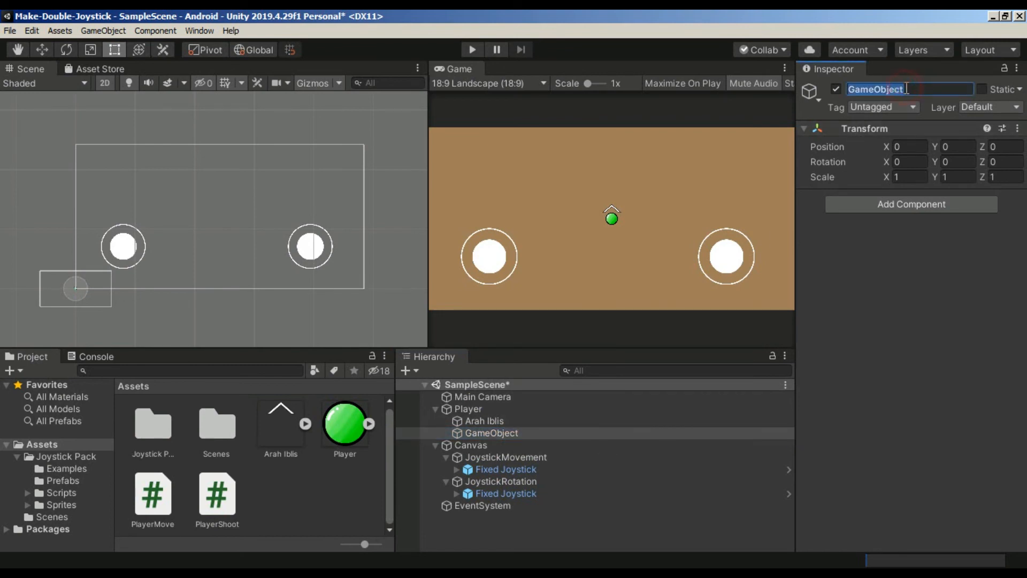
pyautogui.write('ChangeRotation')
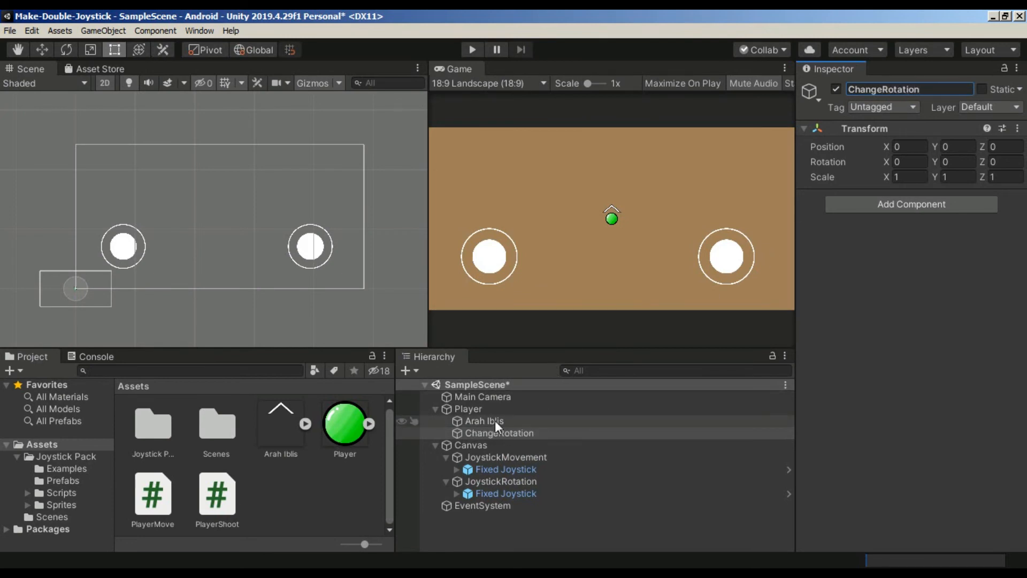
# Add the Player Shoot script to ChangeRotation and assign the Fixed Joystick under JoystickRotation as its Joystick Rotation
pyautogui.click(944, 203)
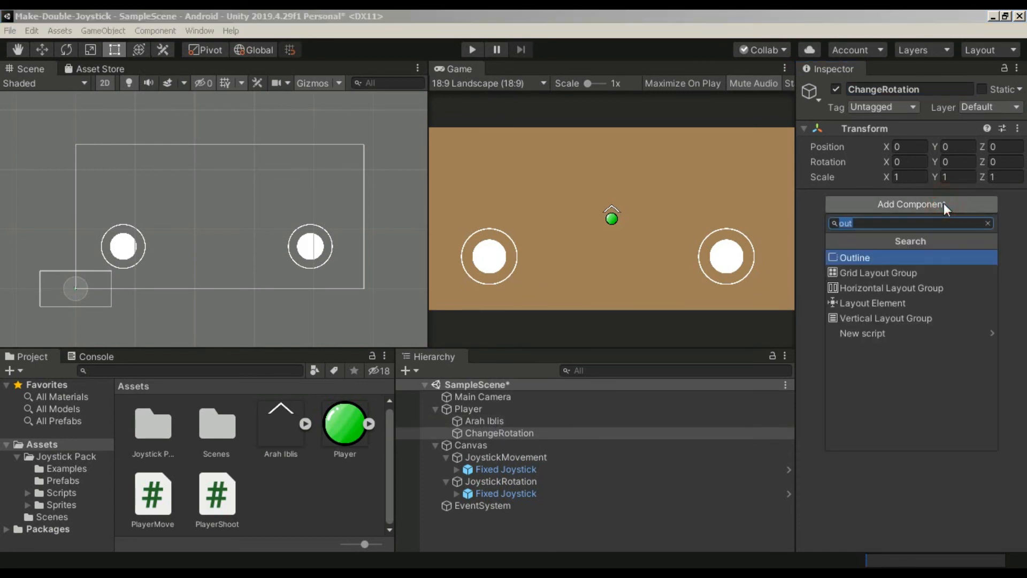
pyautogui.write('player')
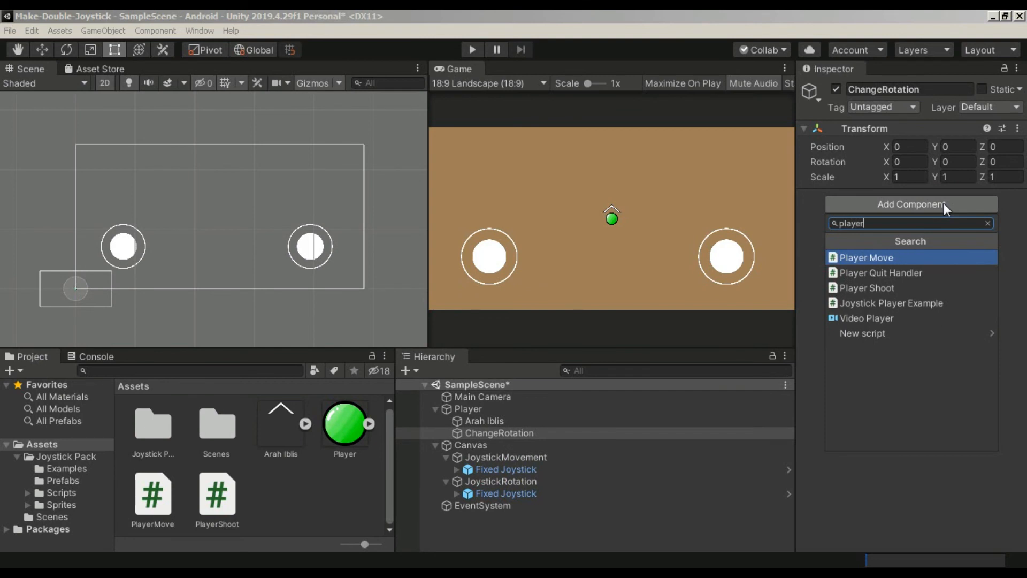
pyautogui.click(894, 287)
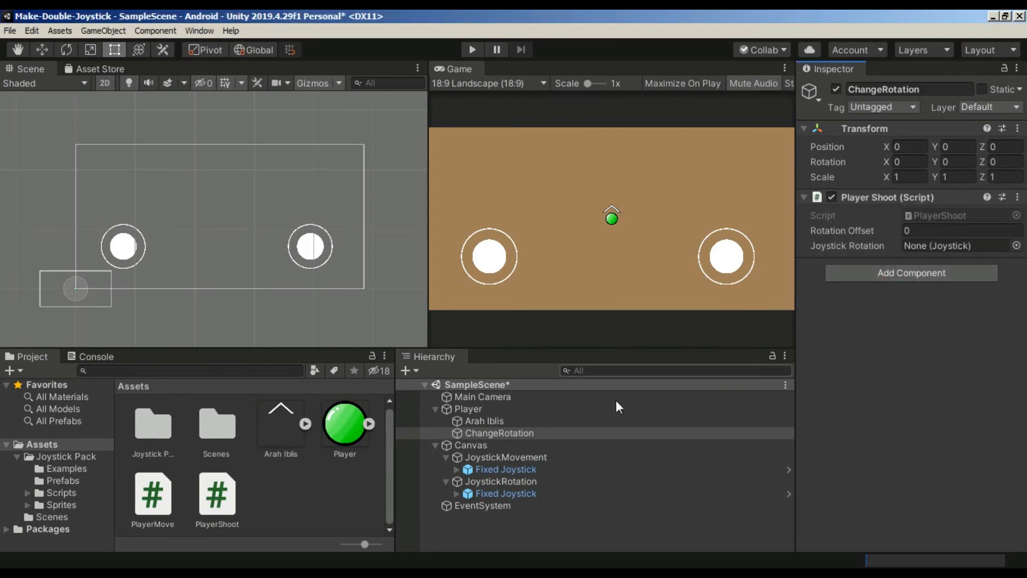
pyautogui.moveTo(505, 493); pyautogui.dragTo(927, 244)
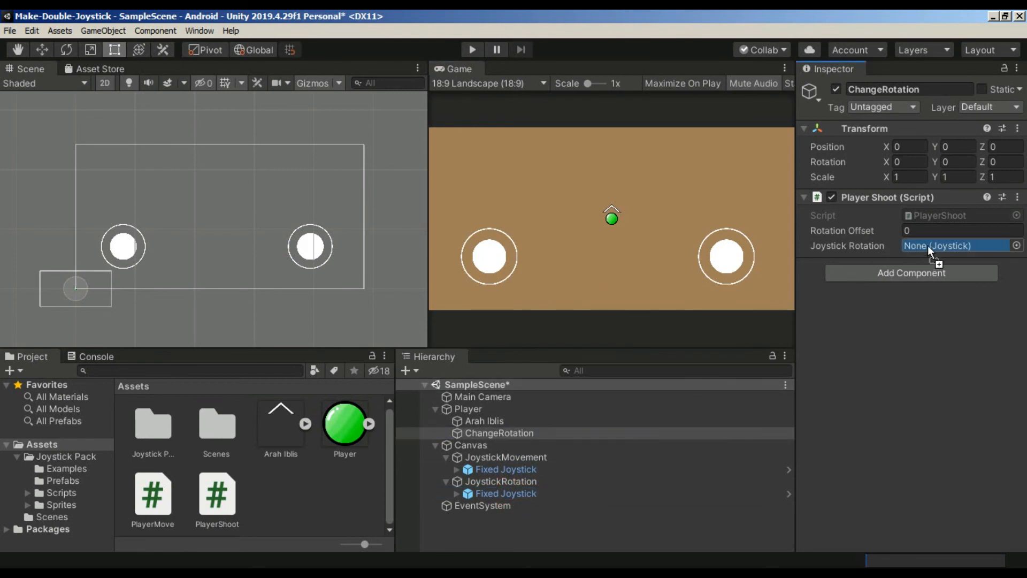
# Remove the Player Shoot component from Arah Iblis and make Arah Iblis a child of ChangeRotation
pyautogui.click(492, 417)
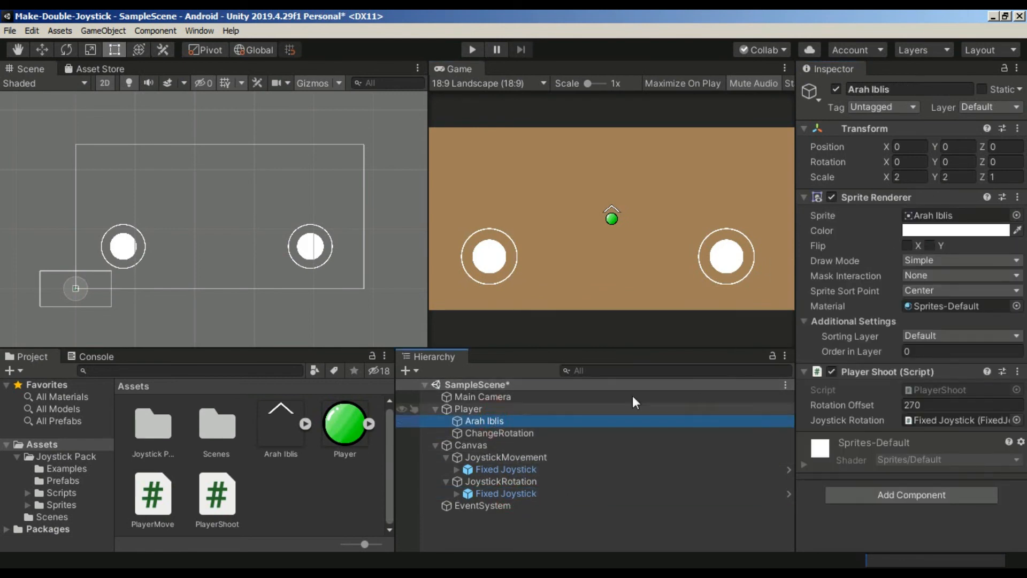
pyautogui.rightClick(885, 371)
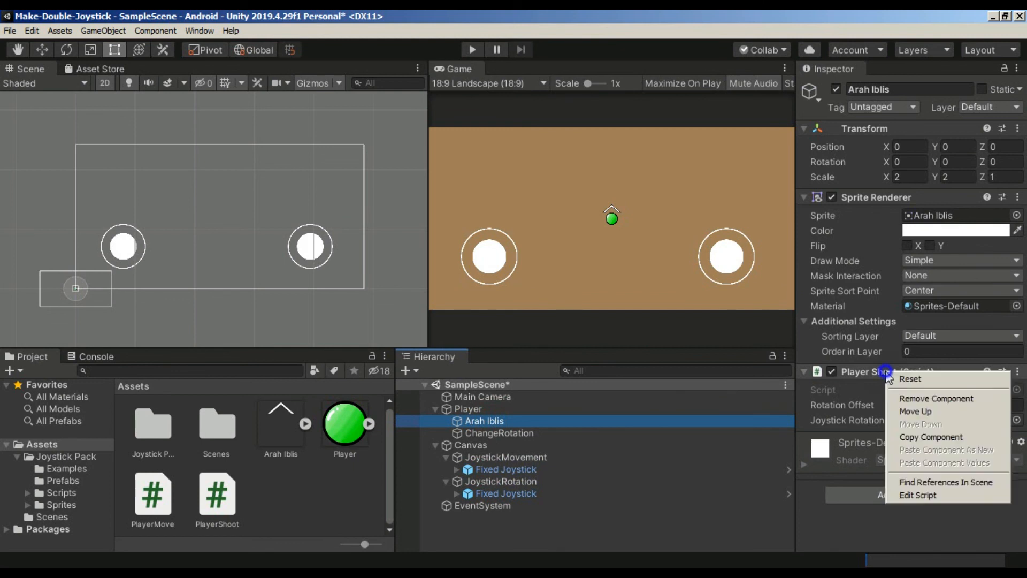
pyautogui.click(922, 399)
pyautogui.click(480, 421)
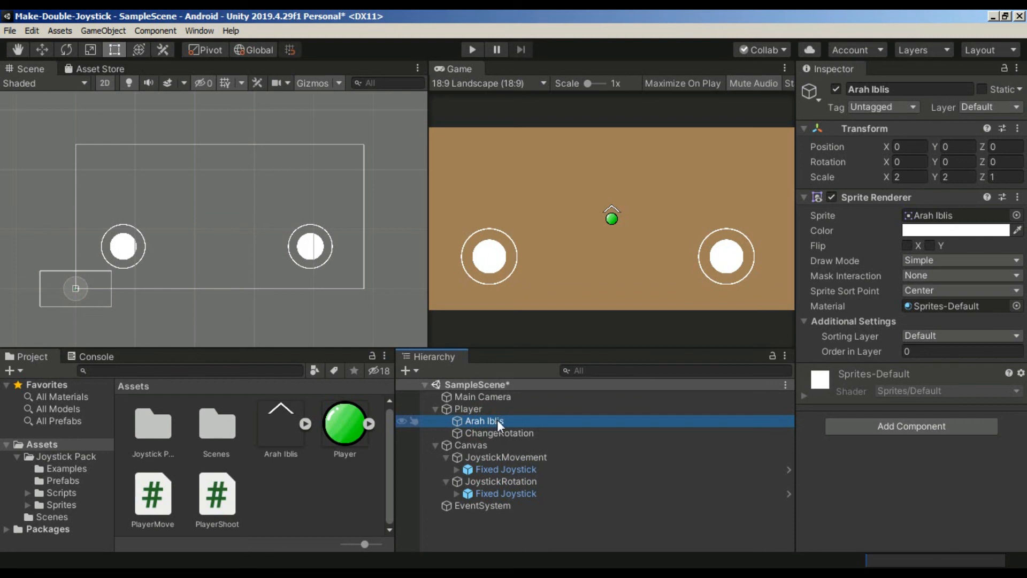
pyautogui.moveTo(497, 419); pyautogui.dragTo(508, 433)
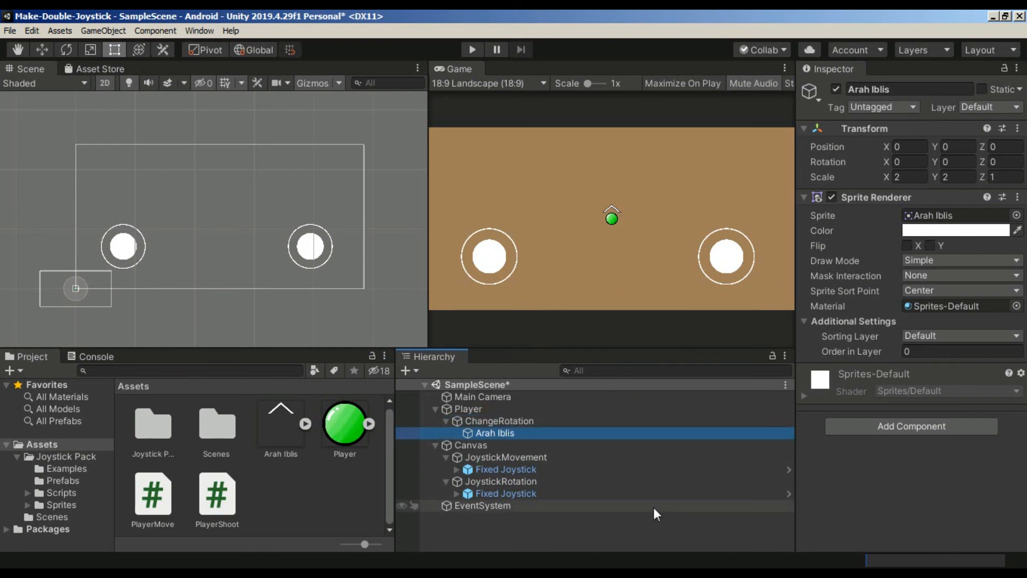
# Set Arah Iblis's Z rotation to 90
pyautogui.click(487, 420)
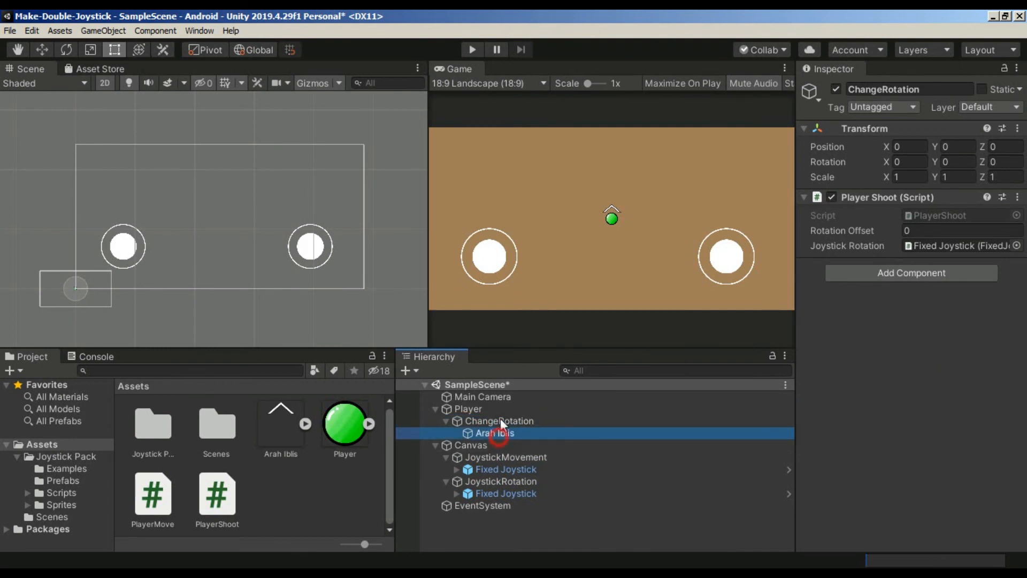
pyautogui.click(506, 435)
pyautogui.click(1004, 161)
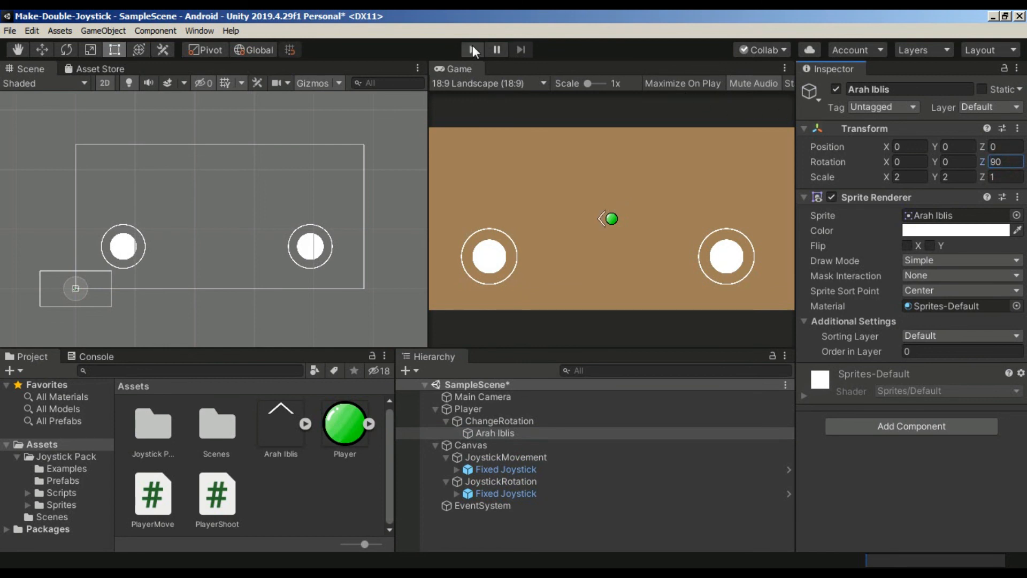
# Test the rotation joystick in play mode, try a Z rotation of 270 on Arah Iblis, and stop the game
pyautogui.click(472, 50)
pyautogui.moveTo(726, 257)
pyautogui.mouseDown()
pyautogui.moveTo(722, 219)
pyautogui.moveTo(662, 255)
pyautogui.moveTo(642, 308)
pyautogui.moveTo(757, 177)
pyautogui.moveTo(798, 274)
pyautogui.moveTo(645, 281)
pyautogui.moveTo(637, 226)
pyautogui.moveTo(638, 279)
pyautogui.mouseUp()
pyautogui.click(1005, 161)
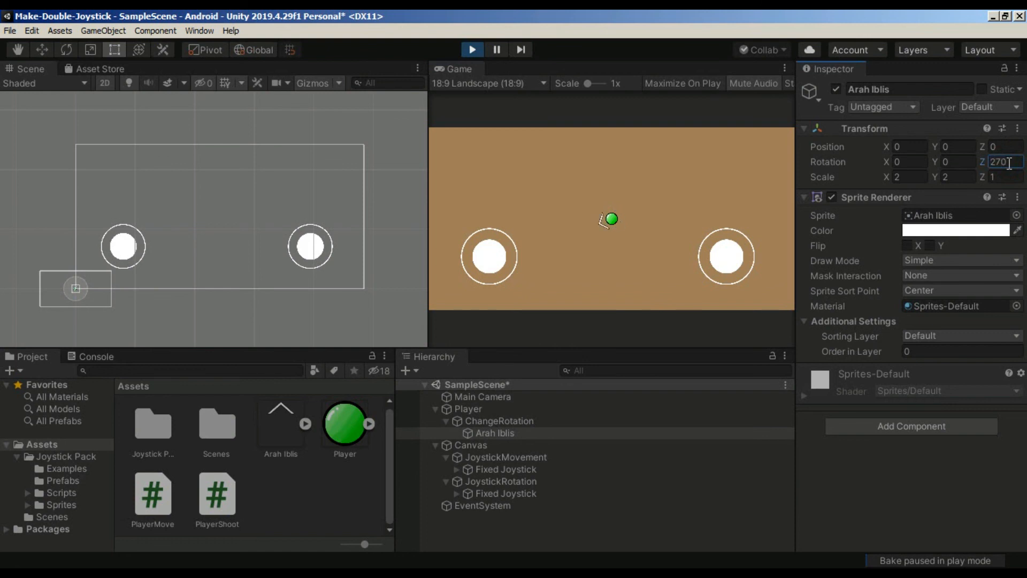
pyautogui.moveTo(722, 256)
pyautogui.mouseDown()
pyautogui.moveTo(638, 242)
pyautogui.moveTo(629, 252)
pyautogui.moveTo(644, 178)
pyautogui.moveTo(745, 160)
pyautogui.moveTo(797, 292)
pyautogui.moveTo(656, 211)
pyautogui.moveTo(809, 249)
pyautogui.moveTo(641, 212)
pyautogui.moveTo(722, 188)
pyautogui.moveTo(717, 182)
pyautogui.mouseUp()
pyautogui.click(468, 47)
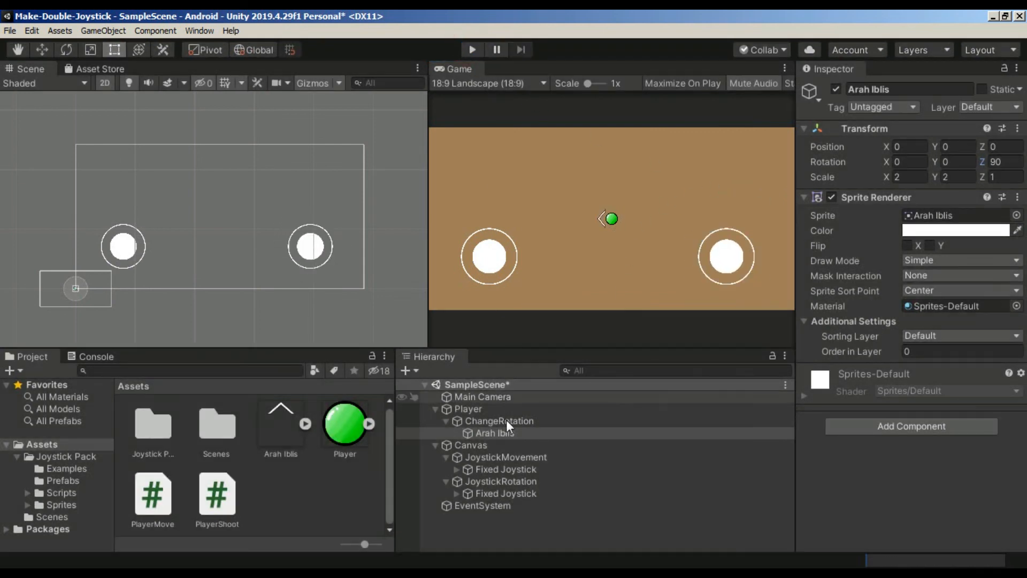
# Set Arah Iblis's Z rotation to 270 outside play mode
pyautogui.click(1014, 161)
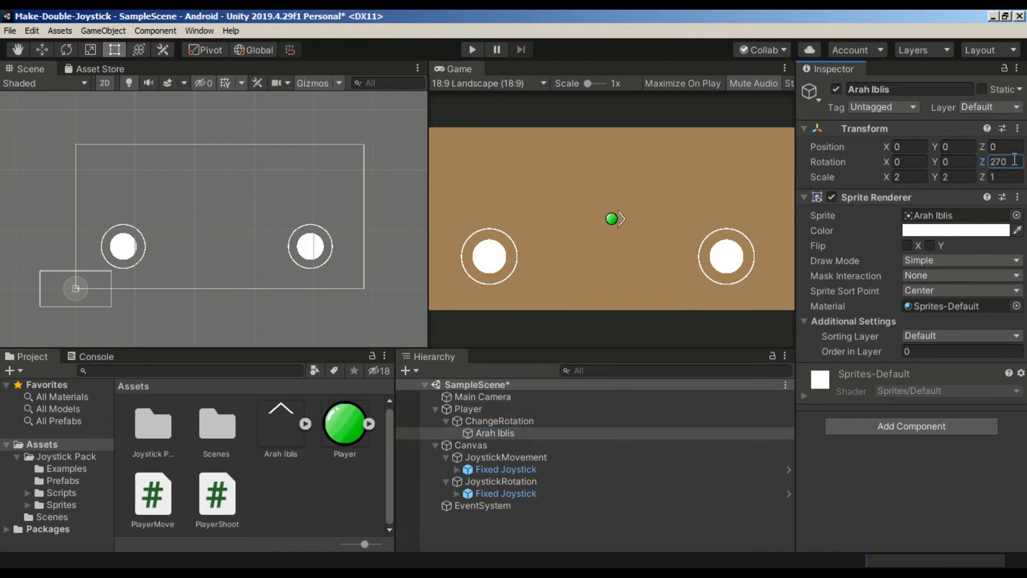
pyautogui.write('270')
# Run the game and test player movement and arrow rotation with both on-screen joysticks
pyautogui.click(472, 49)
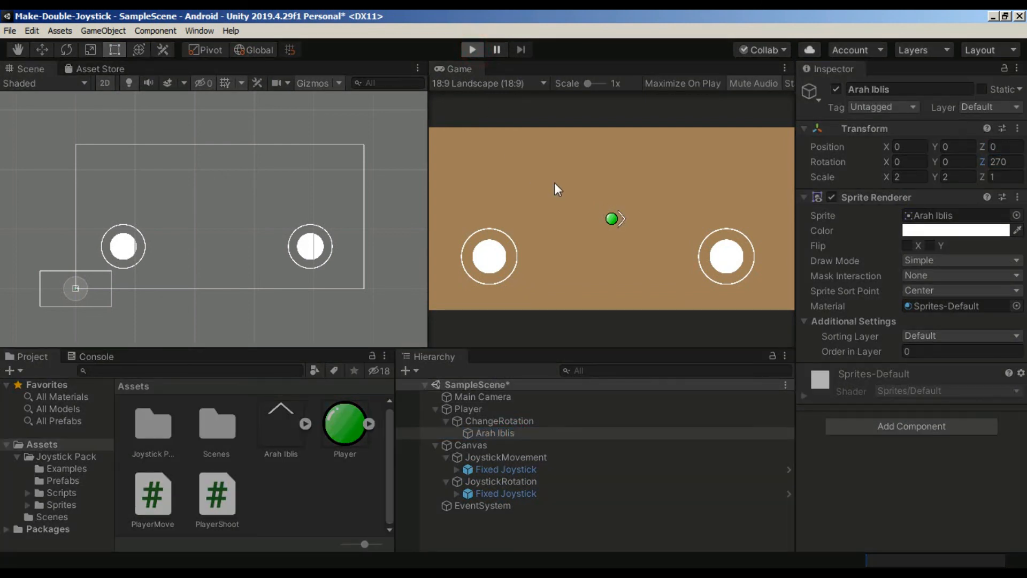
pyautogui.moveTo(497, 255)
pyautogui.mouseDown()
pyautogui.moveTo(517, 275)
pyautogui.moveTo(450, 298)
pyautogui.moveTo(421, 224)
pyautogui.moveTo(487, 172)
pyautogui.moveTo(543, 185)
pyautogui.moveTo(481, 290)
pyautogui.moveTo(429, 220)
pyautogui.moveTo(489, 288)
pyautogui.moveTo(473, 243)
pyautogui.moveTo(515, 299)
pyautogui.mouseUp()
pyautogui.moveTo(722, 259)
pyautogui.mouseDown()
pyautogui.moveTo(657, 219)
pyautogui.moveTo(760, 185)
pyautogui.moveTo(748, 359)
pyautogui.moveTo(585, 208)
pyautogui.moveTo(819, 234)
pyautogui.moveTo(637, 265)
pyautogui.moveTo(781, 258)
pyautogui.moveTo(656, 268)
pyautogui.moveTo(675, 211)
pyautogui.moveTo(791, 199)
pyautogui.moveTo(734, 324)
pyautogui.moveTo(687, 222)
pyautogui.moveTo(731, 246)
pyautogui.moveTo(705, 283)
pyautogui.moveTo(639, 246)
pyautogui.moveTo(590, 187)
pyautogui.moveTo(789, 294)
pyautogui.moveTo(717, 235)
pyautogui.moveTo(747, 244)
pyautogui.moveTo(727, 267)
pyautogui.moveTo(727, 251)
pyautogui.moveTo(719, 256)
pyautogui.moveTo(768, 250)
pyautogui.moveTo(743, 230)
pyautogui.mouseUp()
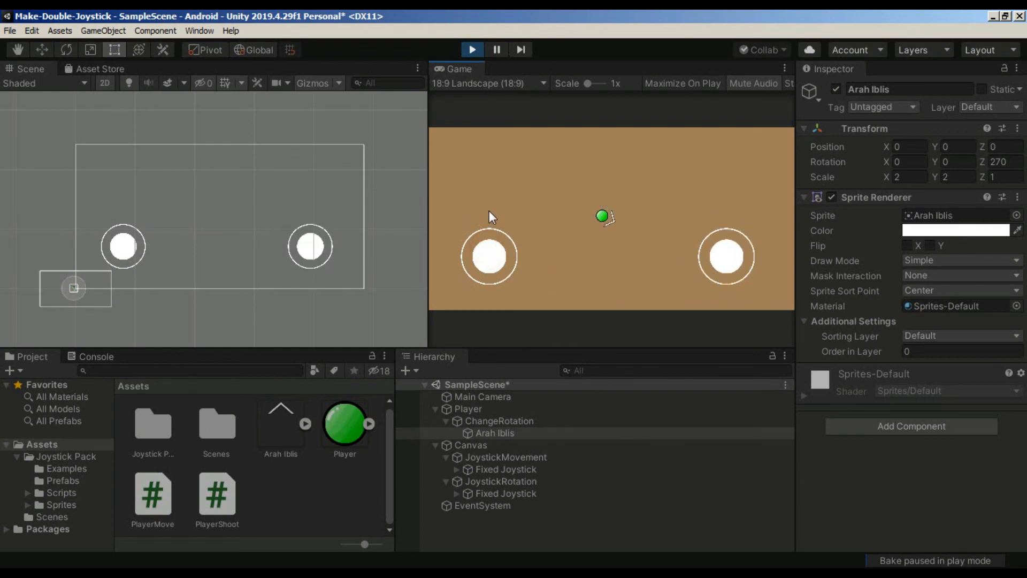
pyautogui.moveTo(484, 257)
pyautogui.mouseDown()
pyautogui.moveTo(463, 243)
pyautogui.moveTo(510, 230)
pyautogui.moveTo(522, 294)
pyautogui.moveTo(467, 300)
pyautogui.moveTo(454, 263)
pyautogui.moveTo(496, 243)
pyautogui.moveTo(482, 276)
pyautogui.moveTo(522, 273)
pyautogui.moveTo(541, 251)
pyautogui.moveTo(473, 236)
pyautogui.moveTo(540, 290)
pyautogui.moveTo(500, 239)
pyautogui.moveTo(540, 268)
pyautogui.moveTo(550, 262)
pyautogui.mouseUp()
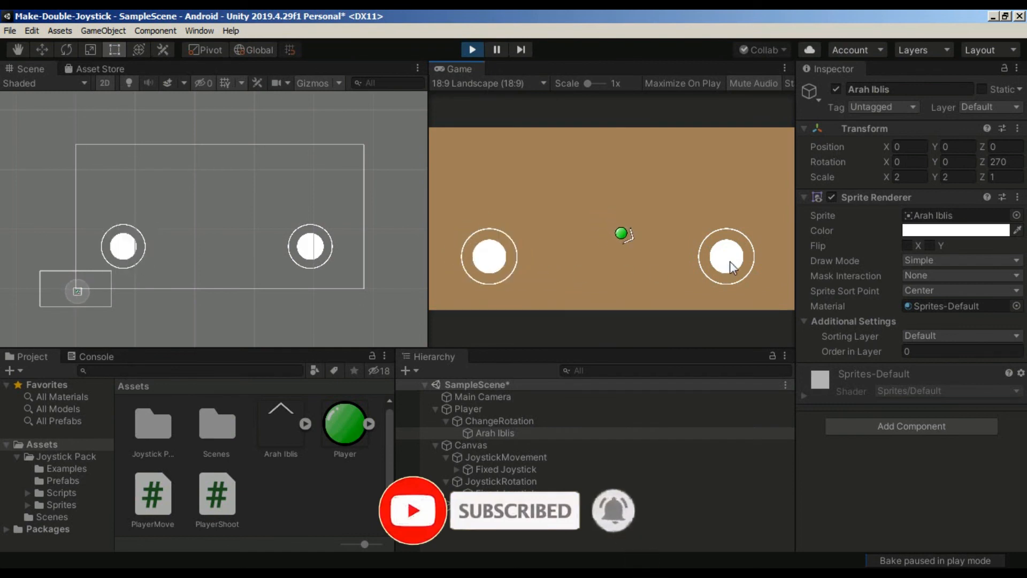